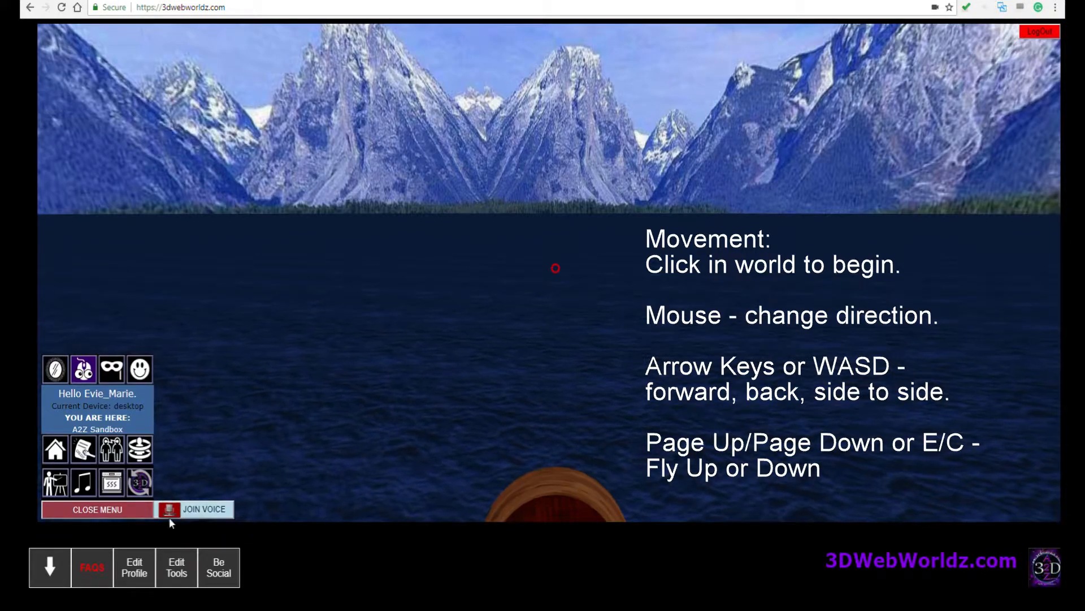
Step: Open the editing tools for the region's assets and objects and review the options for adding items
{"action": "left_click", "coordinate": [177, 572]}
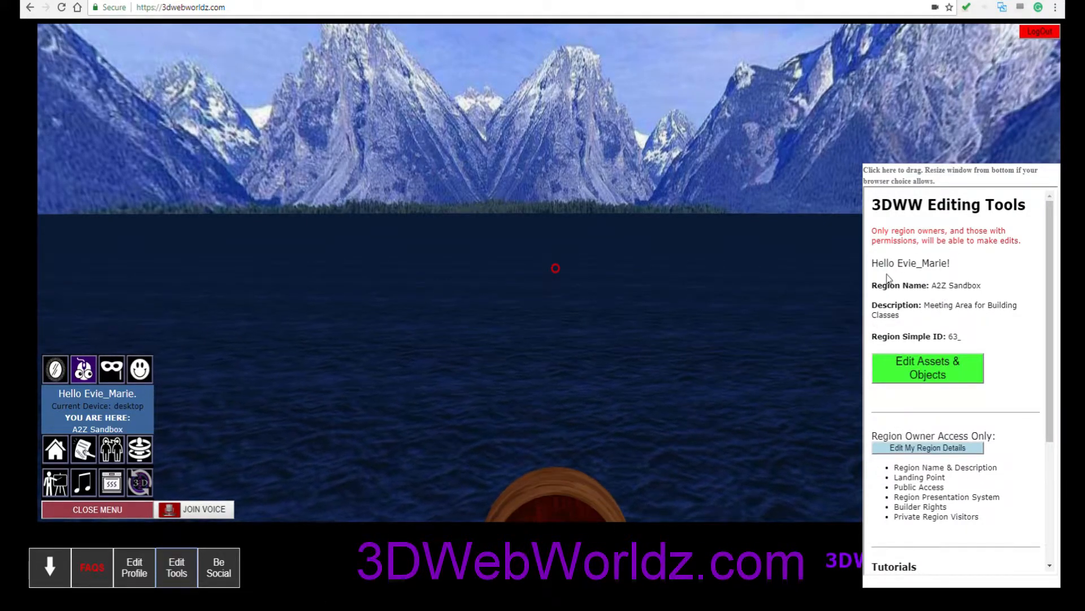
{"action": "left_click", "coordinate": [930, 374]}
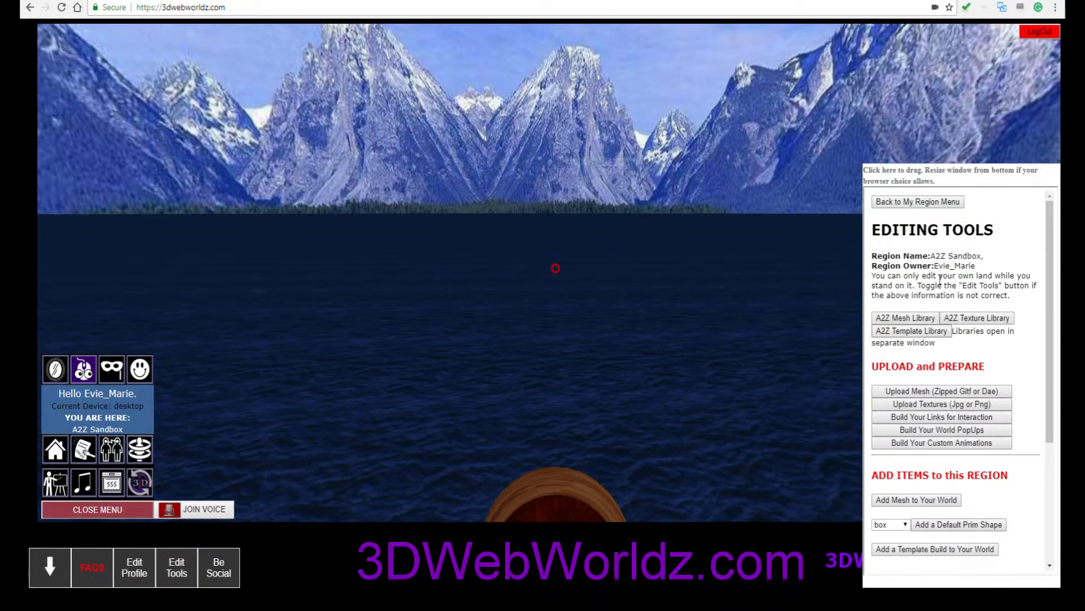
{"action": "scroll", "coordinate": [971, 357], "scroll_direction": "down", "scroll_amount": 3}
{"action": "left_click_drag", "start_coordinate": [1012, 292], "coordinate": [880, 292]}
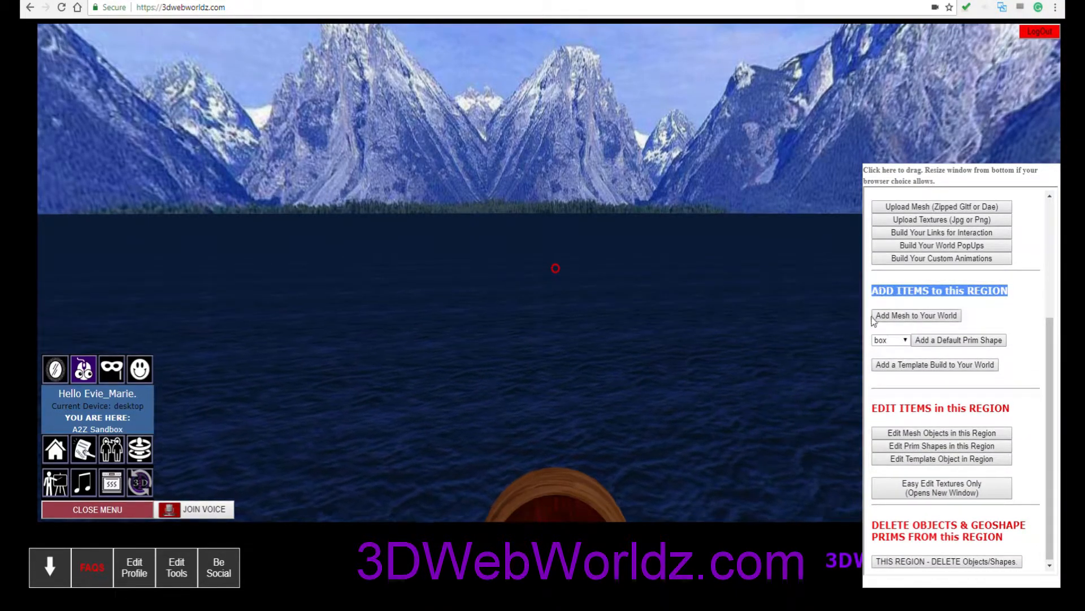
{"action": "left_click", "coordinate": [995, 317]}
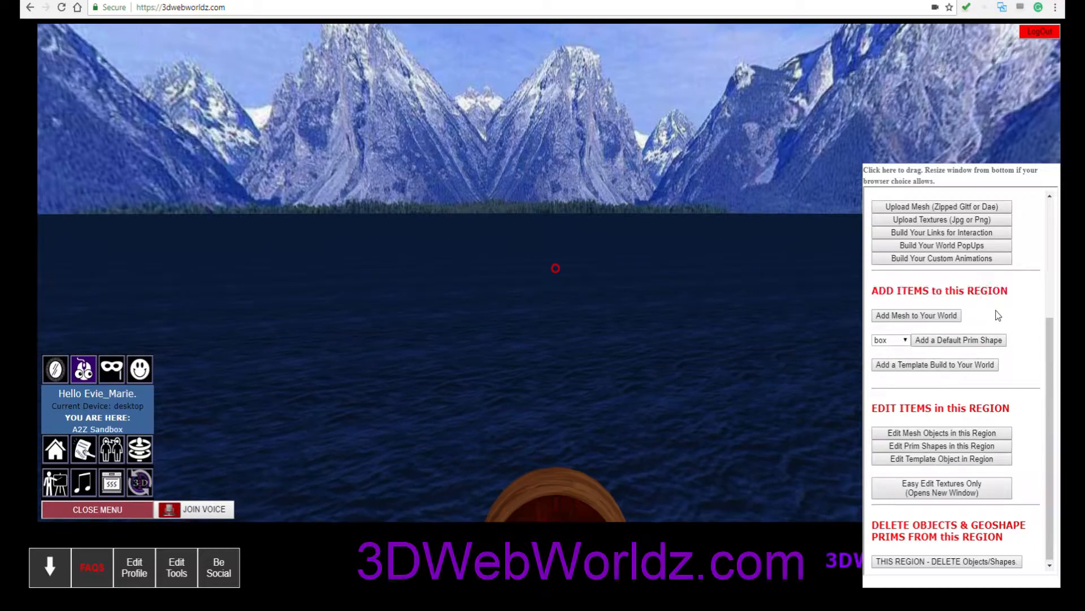
Step: Look through the meshes that can be added to the region and return to the editing tools
{"action": "left_click", "coordinate": [895, 316]}
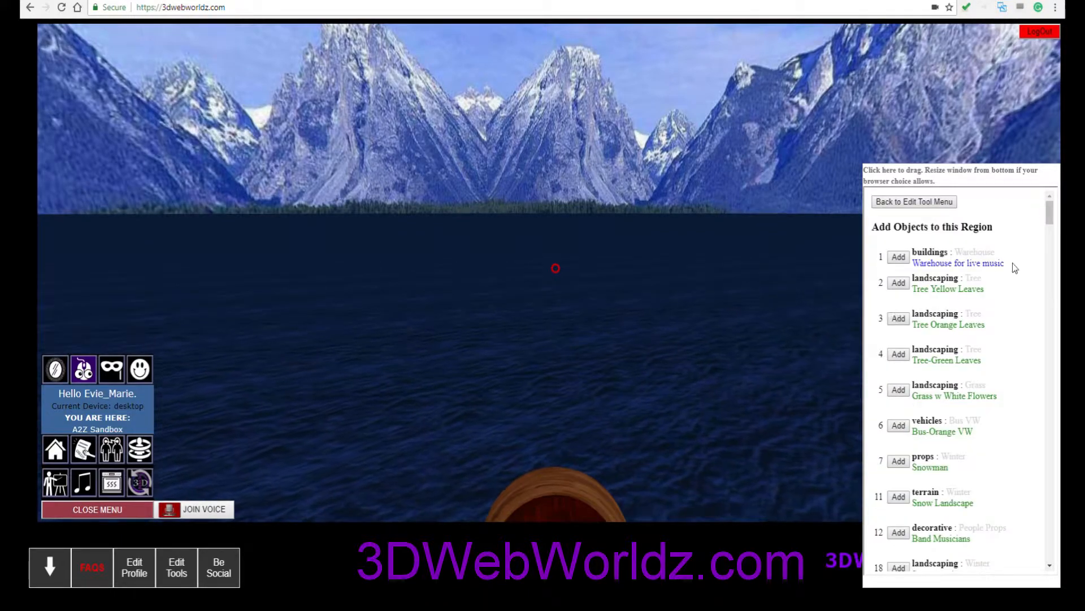
{"action": "mouse_move", "coordinate": [1050, 208]}
{"action": "left_mouse_down"}
{"action": "mouse_move", "coordinate": [1055, 548]}
{"action": "mouse_move", "coordinate": [1052, 198]}
{"action": "left_mouse_up"}
{"action": "left_click", "coordinate": [917, 202]}
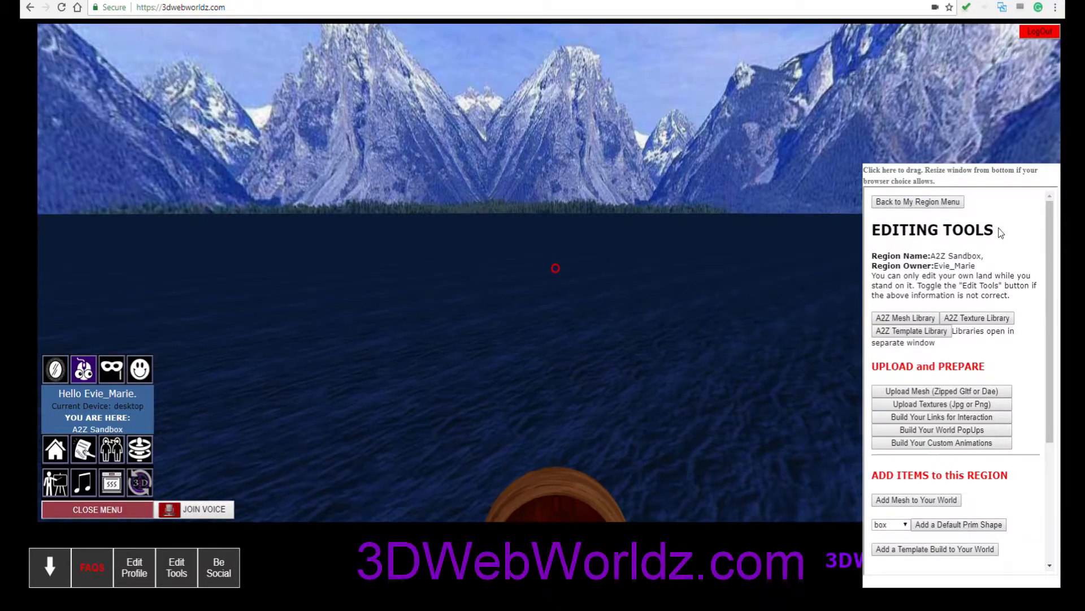
Step: Open the mesh library's GLTF vehicles category and preview the Boat 01 model from inside the scene
{"action": "left_click", "coordinate": [912, 318]}
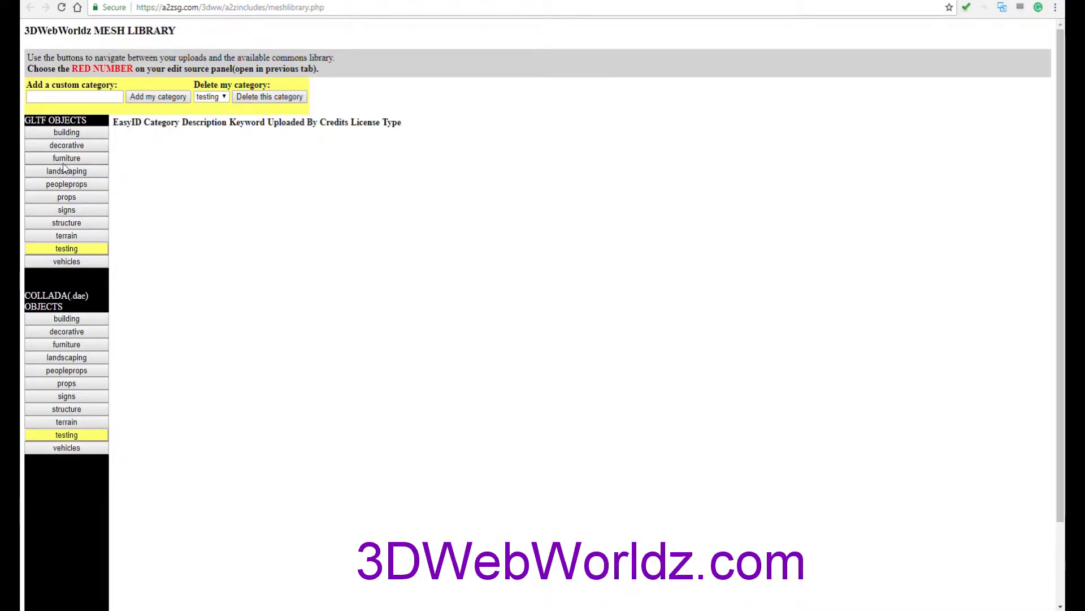
{"action": "left_click", "coordinate": [60, 263]}
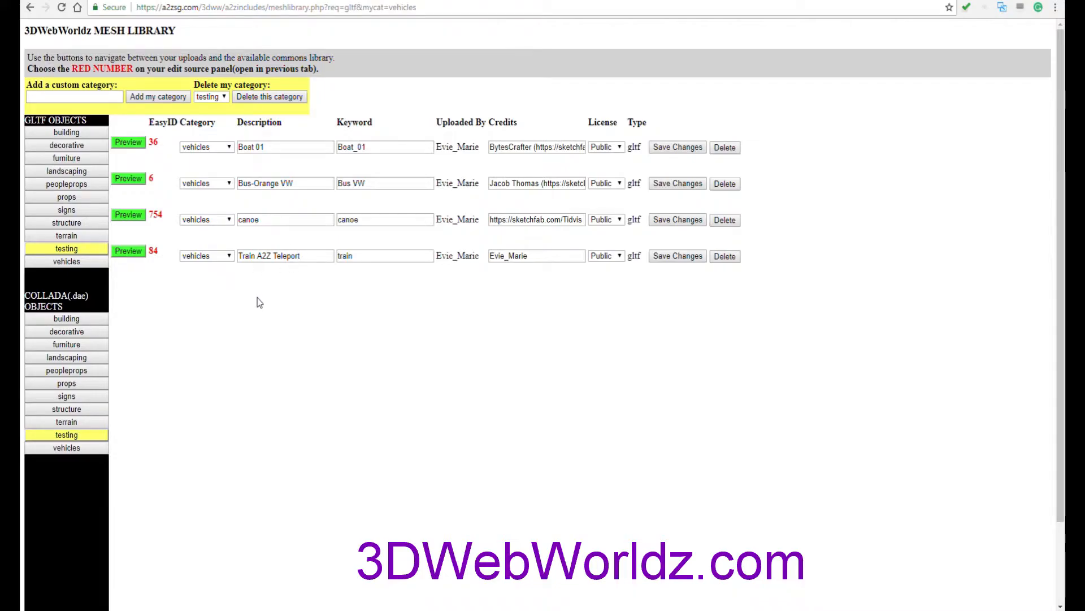
{"action": "left_click", "coordinate": [129, 144]}
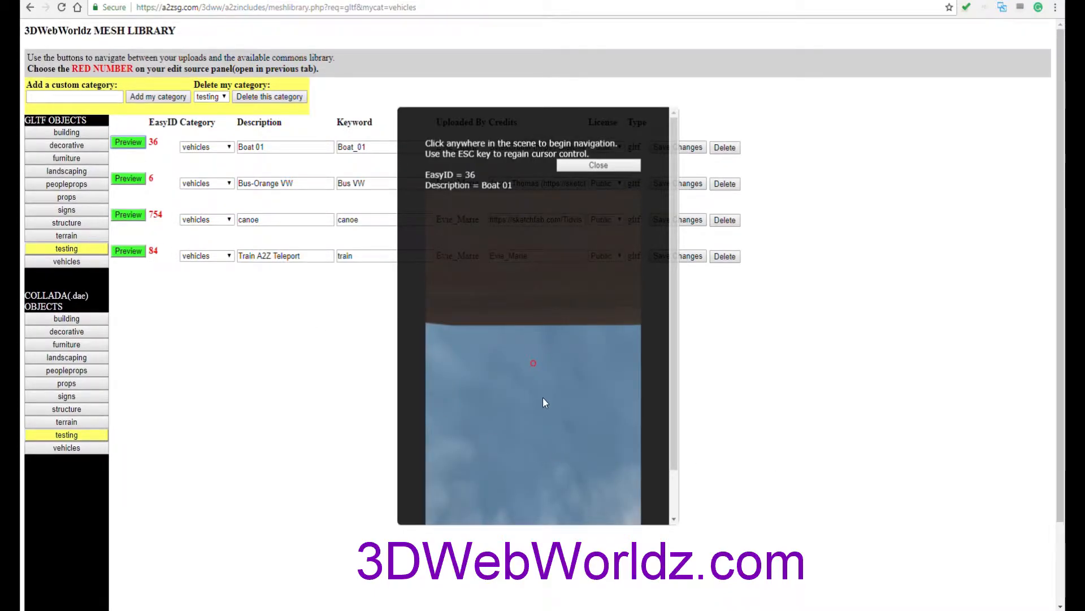
{"action": "left_click", "coordinate": [569, 374]}
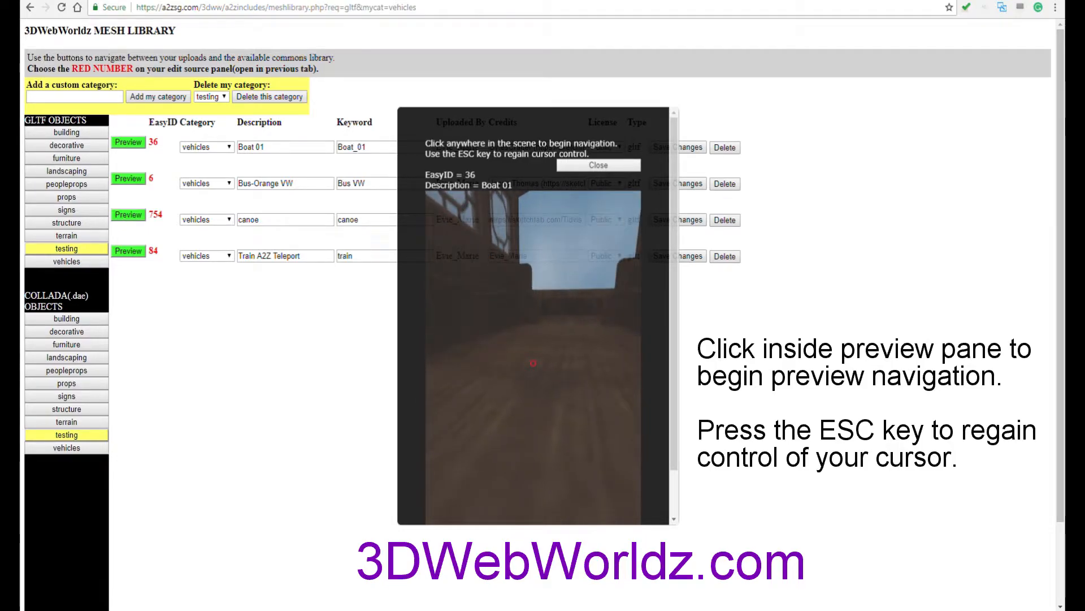
{"action": "key", "text": "Escape"}
Step: Preview the canoe model from the vehicles category and close the preview
{"action": "left_click", "coordinate": [129, 215]}
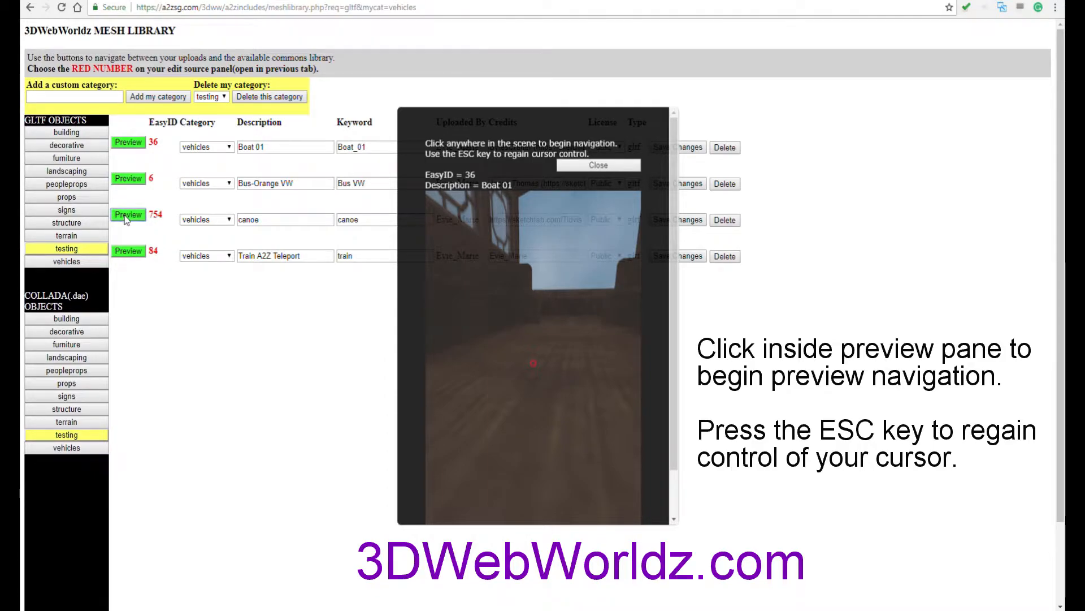
{"action": "left_click", "coordinate": [613, 400]}
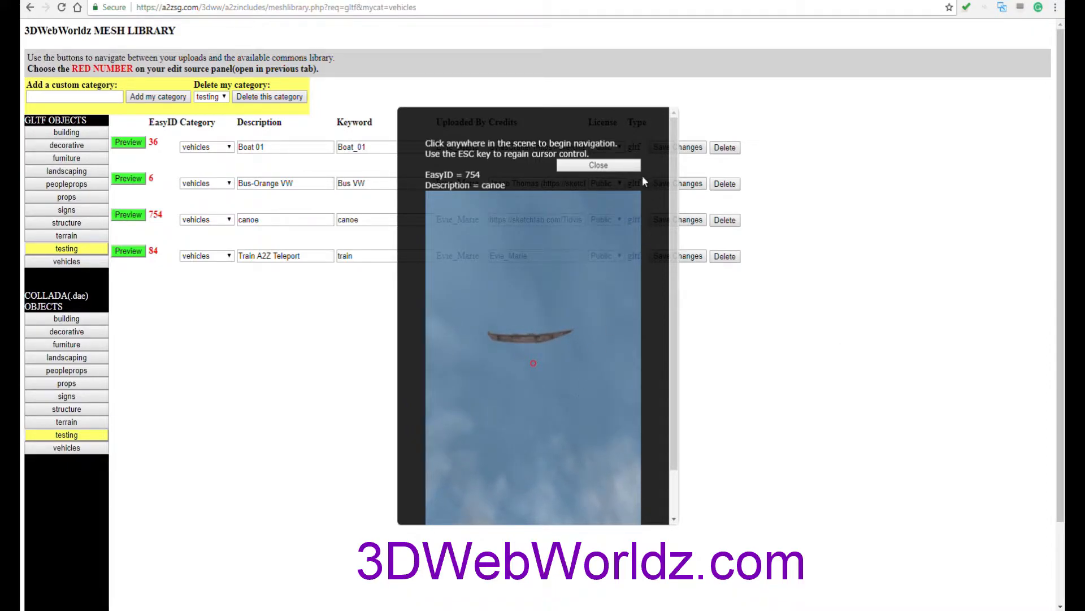
{"action": "left_click", "coordinate": [613, 166]}
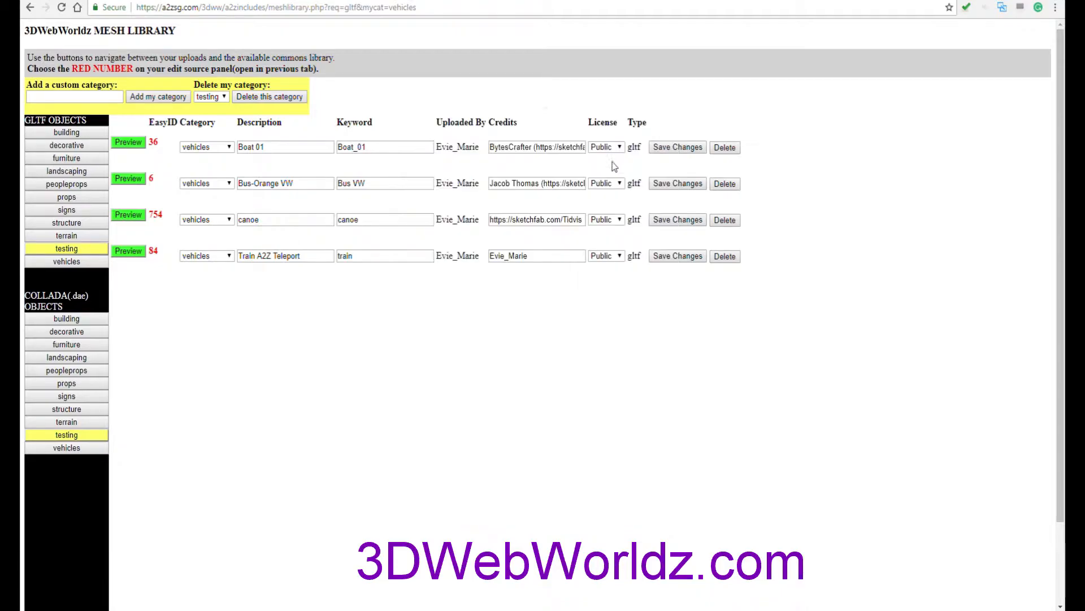
Step: Look up Boat 01's EasyID in the mesh library and add that mesh, number 36, to the A2Z Sandbox region
{"action": "double_click", "coordinate": [155, 144]}
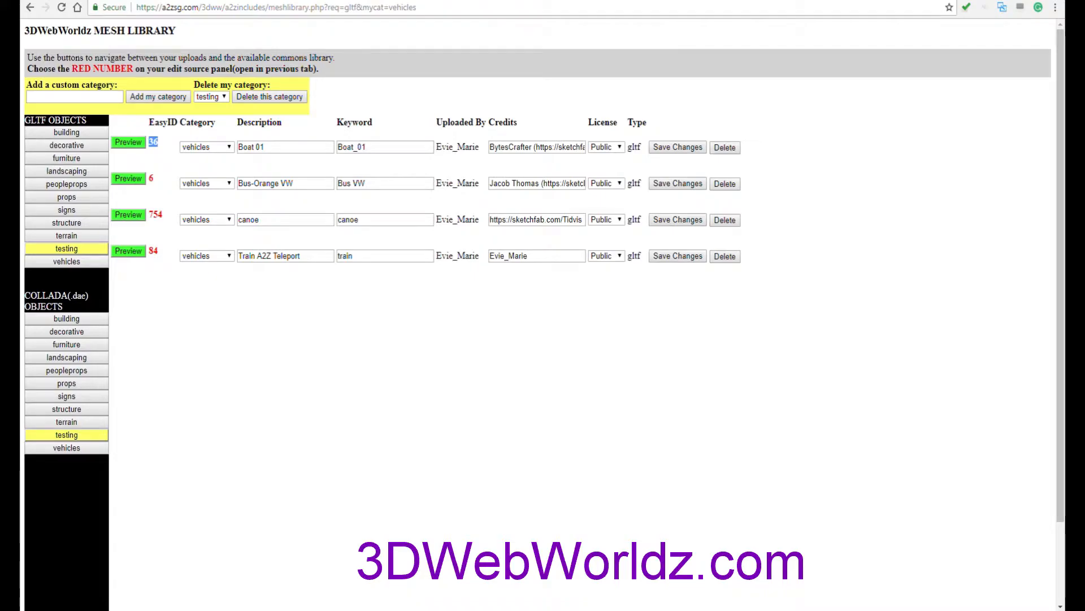
{"action": "key", "text": "ctrl+shift+Tab"}
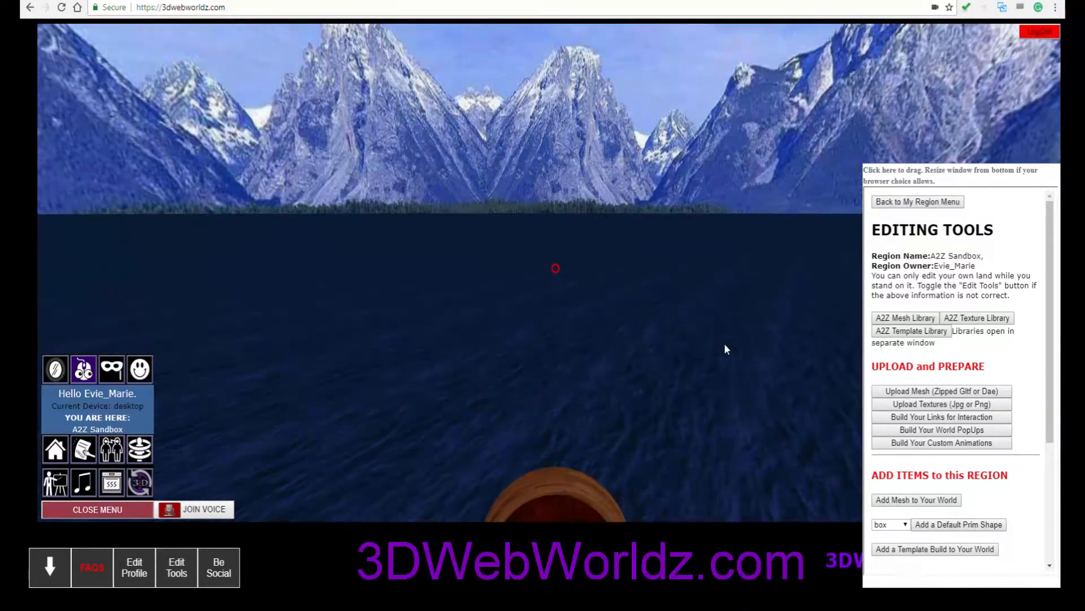
{"action": "left_click", "coordinate": [915, 500]}
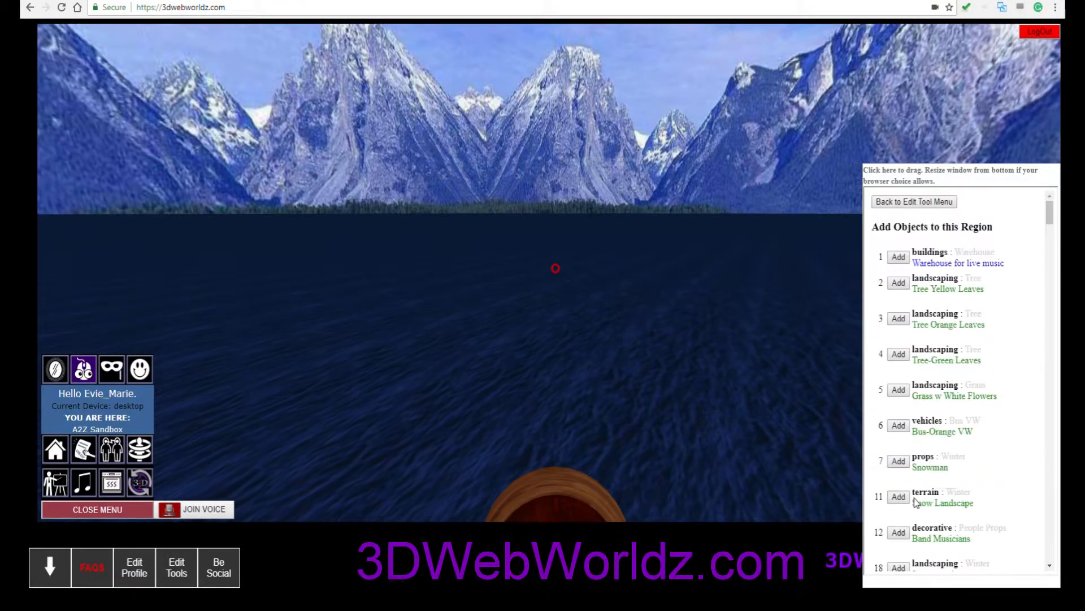
{"action": "scroll", "coordinate": [972, 373], "scroll_direction": "down", "scroll_amount": 8}
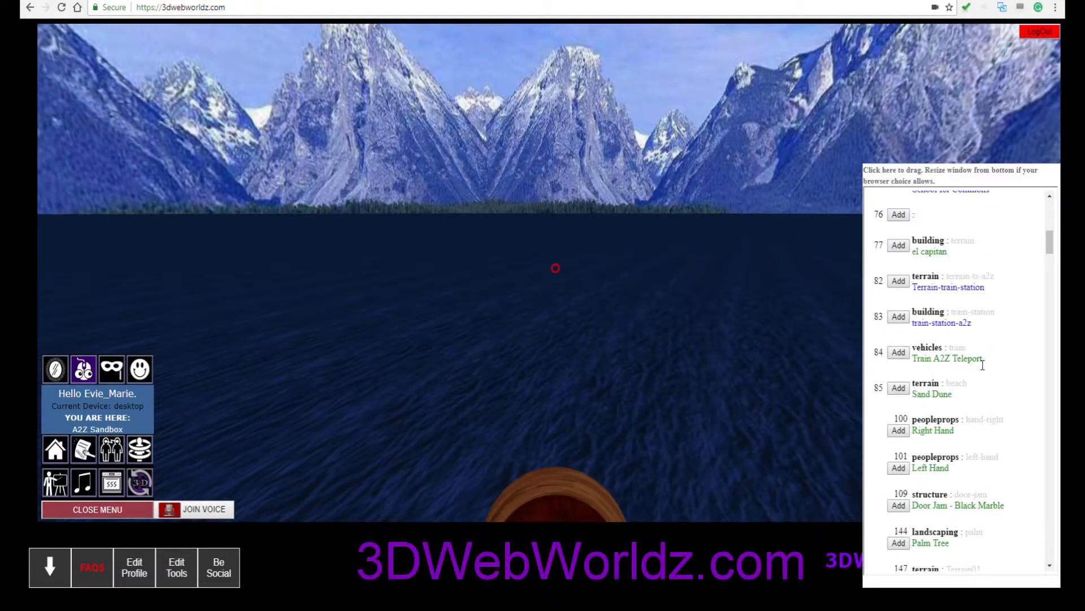
{"action": "scroll", "coordinate": [981, 362], "scroll_direction": "up", "scroll_amount": 3}
{"action": "scroll", "coordinate": [982, 365], "scroll_direction": "up", "scroll_amount": 3}
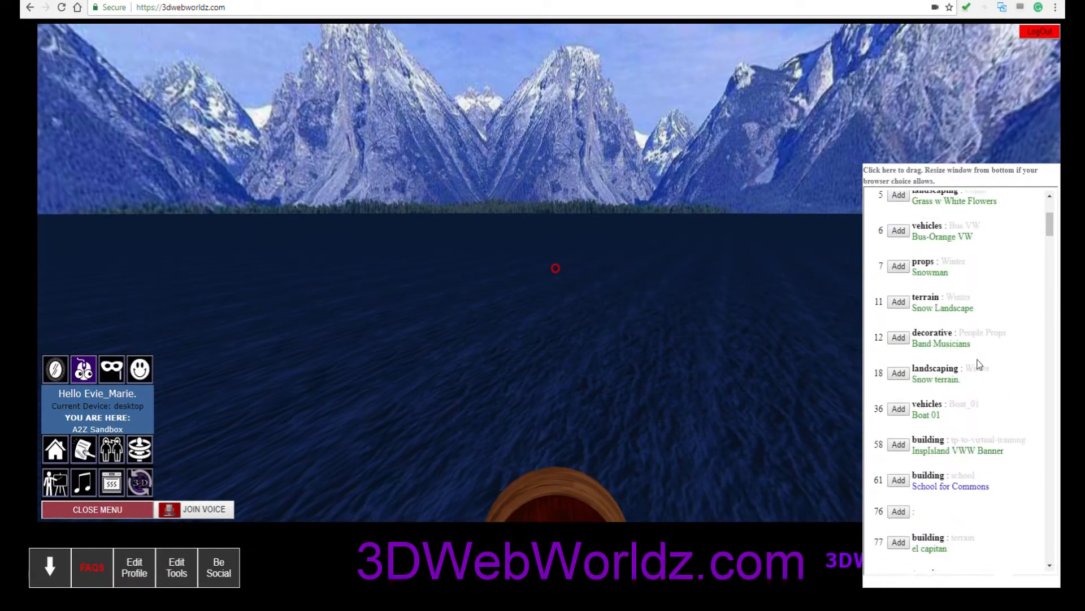
{"action": "left_click", "coordinate": [899, 420]}
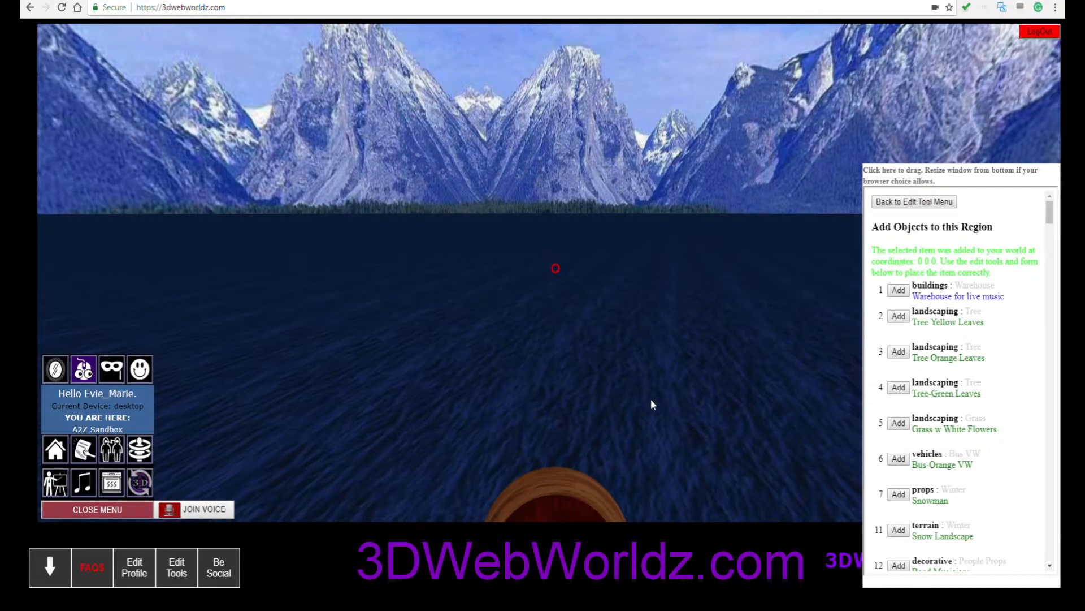
Step: Read the placement note for the added mesh and reload the 3D scene to load the boat
{"action": "left_click_drag", "start_coordinate": [1001, 274], "coordinate": [850, 249]}
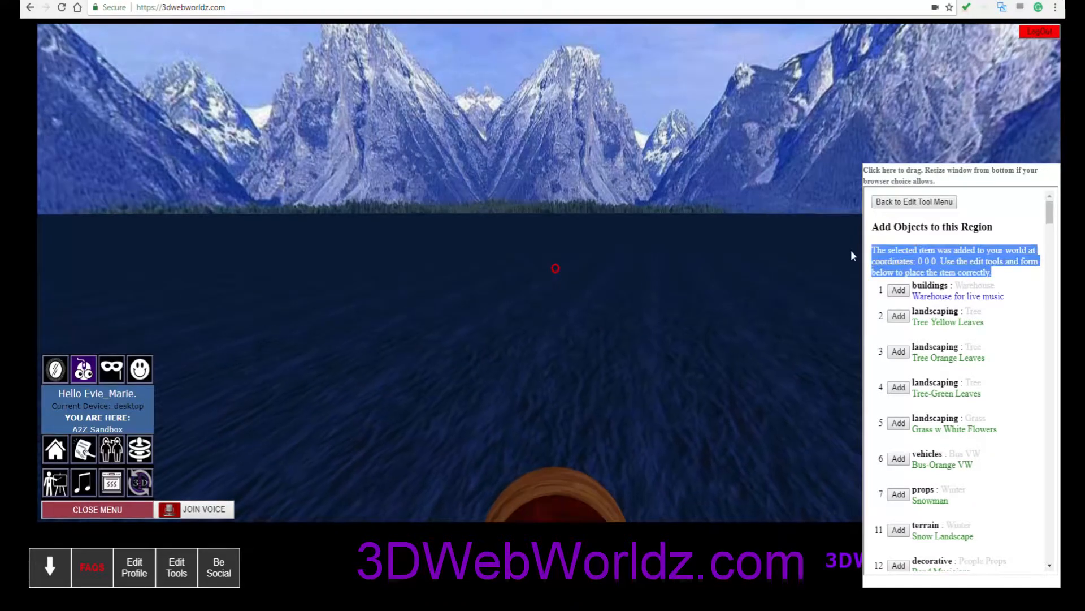
{"action": "left_click", "coordinate": [717, 342]}
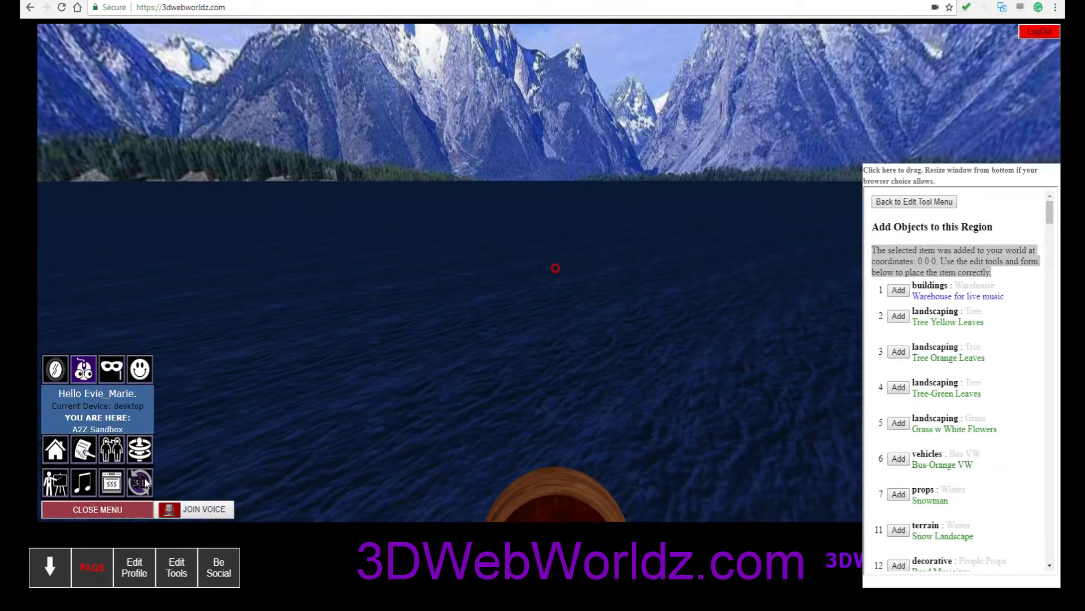
{"action": "left_click", "coordinate": [110, 511]}
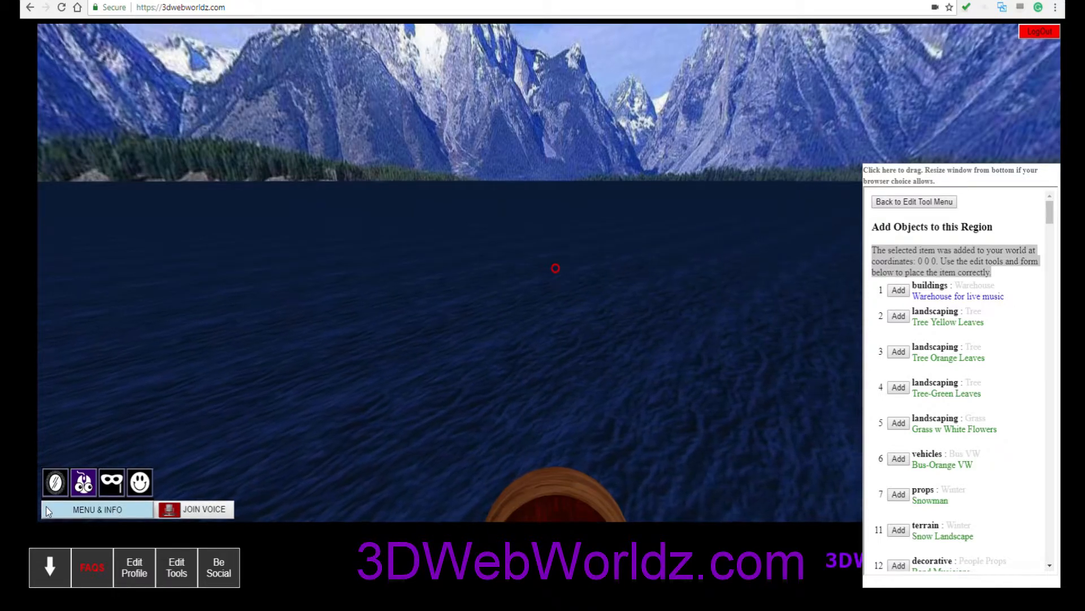
{"action": "left_click", "coordinate": [105, 512]}
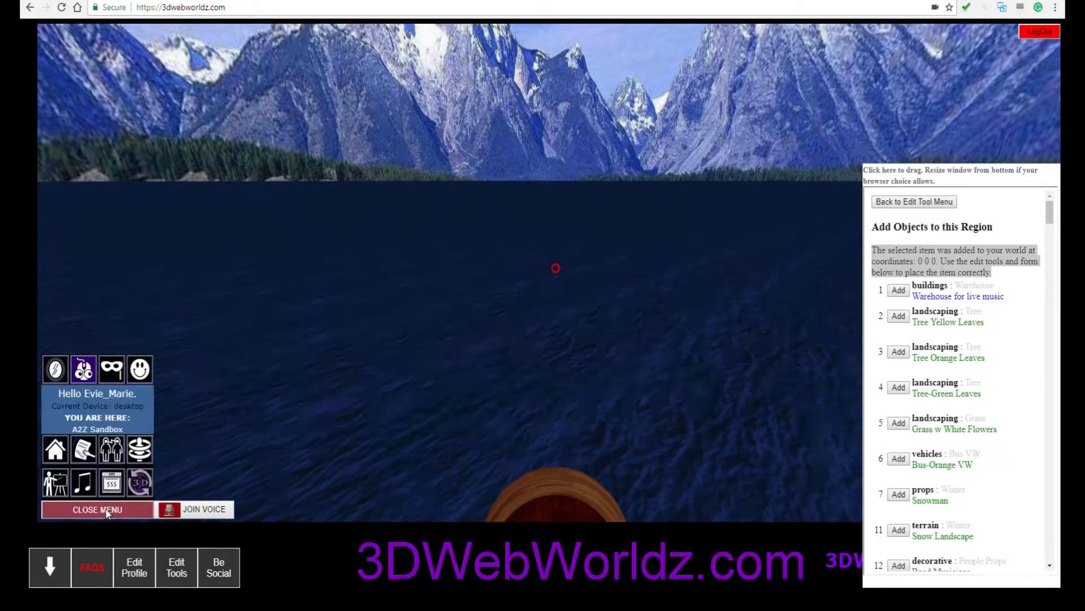
{"action": "left_click", "coordinate": [141, 483]}
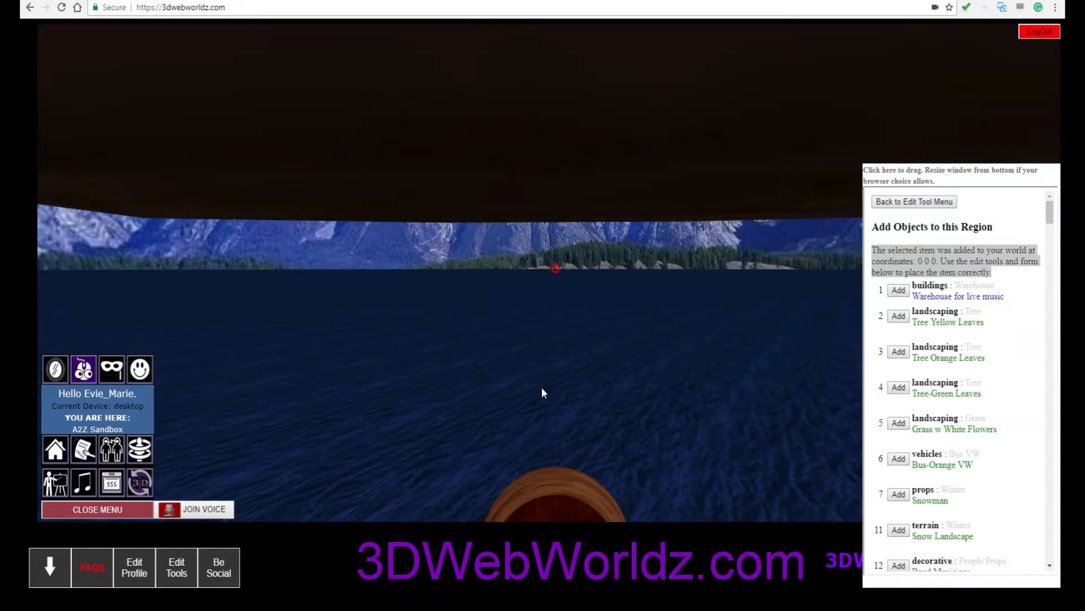
Step: Open the Building Inspector on the scene, collapse the menu covering it, and select the Boat_01 entity
{"action": "left_click", "coordinate": [649, 351]}
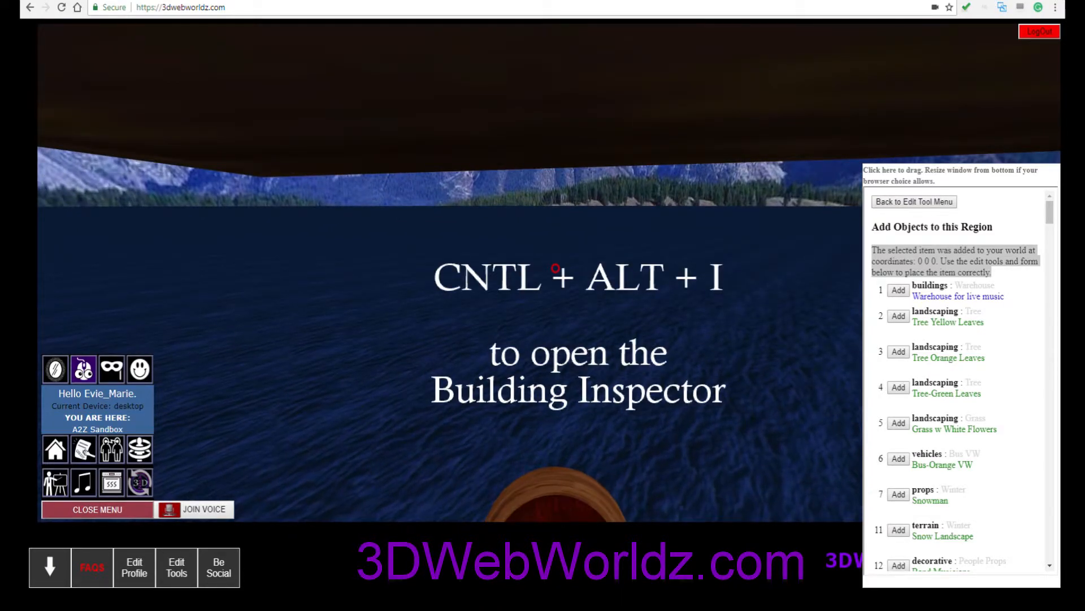
{"action": "key", "text": "ctrl+alt+i"}
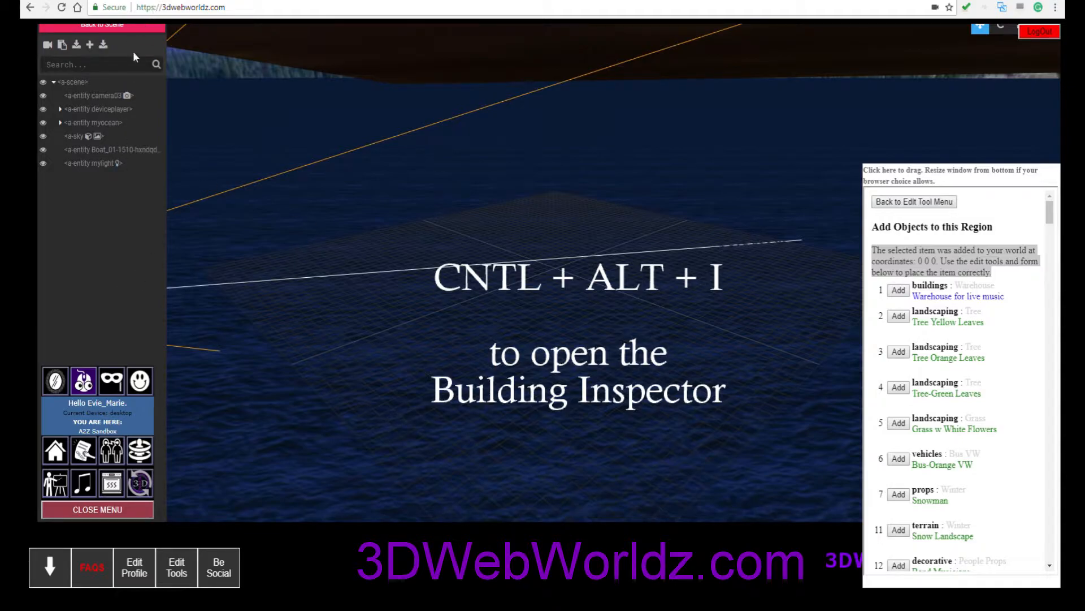
{"action": "left_click", "coordinate": [112, 511]}
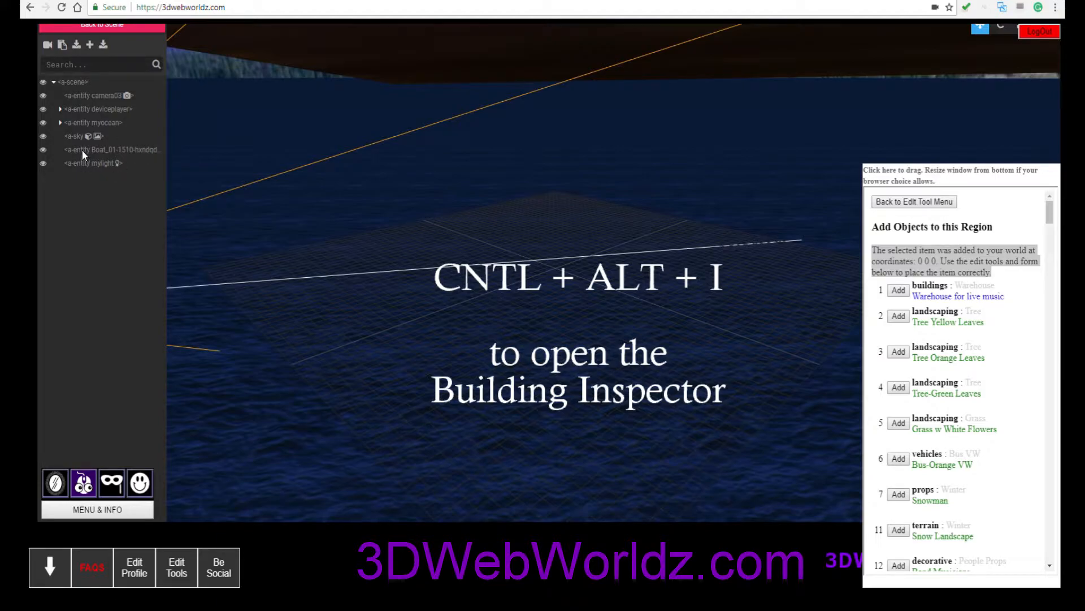
{"action": "left_click", "coordinate": [117, 149]}
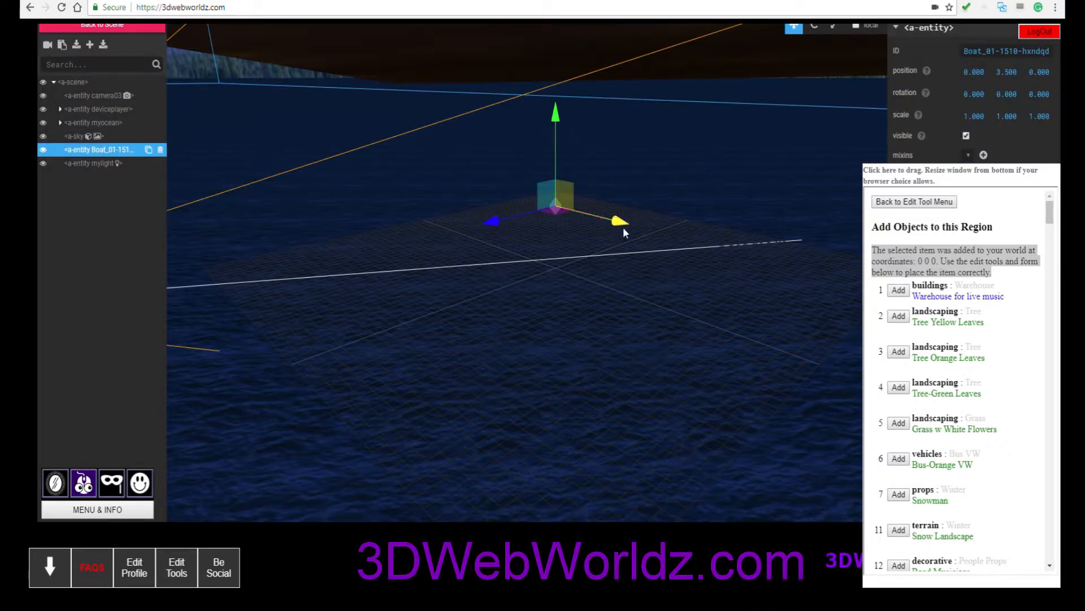
Step: Move the boat horizontally across the water to about X 260, Z 126, keeping its height at 3.5
{"action": "scroll", "coordinate": [554, 200], "scroll_direction": "down", "scroll_amount": 10}
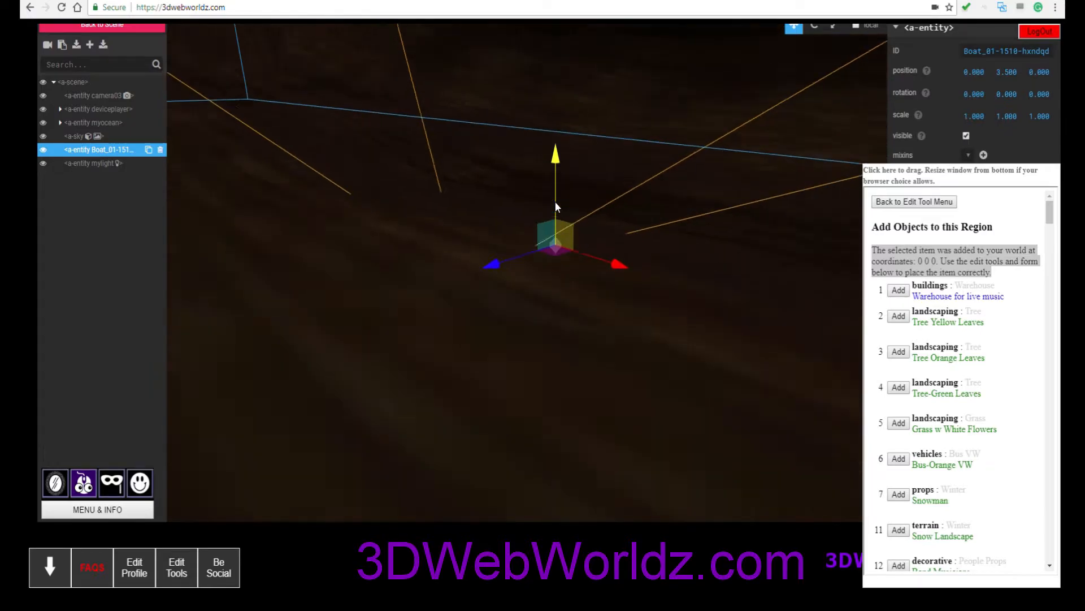
{"action": "scroll", "coordinate": [555, 204], "scroll_direction": "down", "scroll_amount": 10}
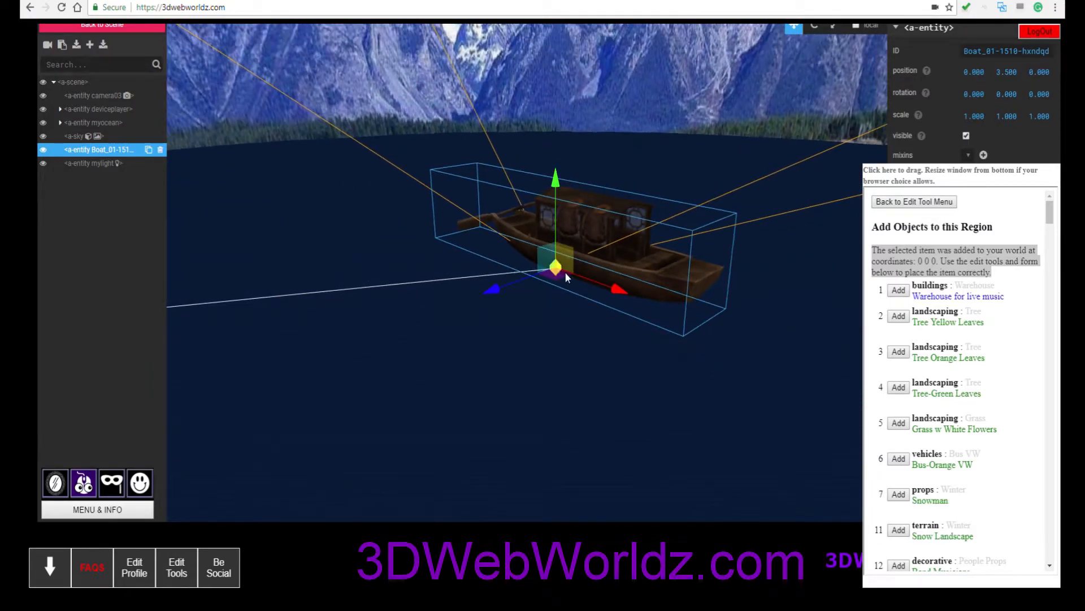
{"action": "left_click_drag", "start_coordinate": [607, 287], "coordinate": [483, 334]}
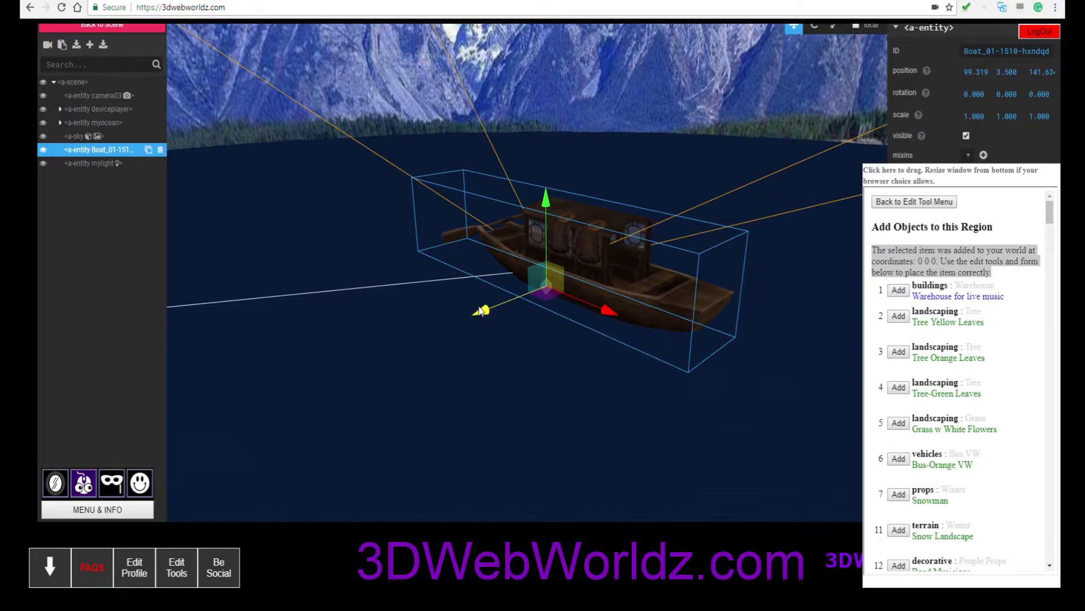
{"action": "left_click_drag", "start_coordinate": [481, 309], "coordinate": [573, 314]}
{"action": "left_click_drag", "start_coordinate": [693, 278], "coordinate": [764, 327]}
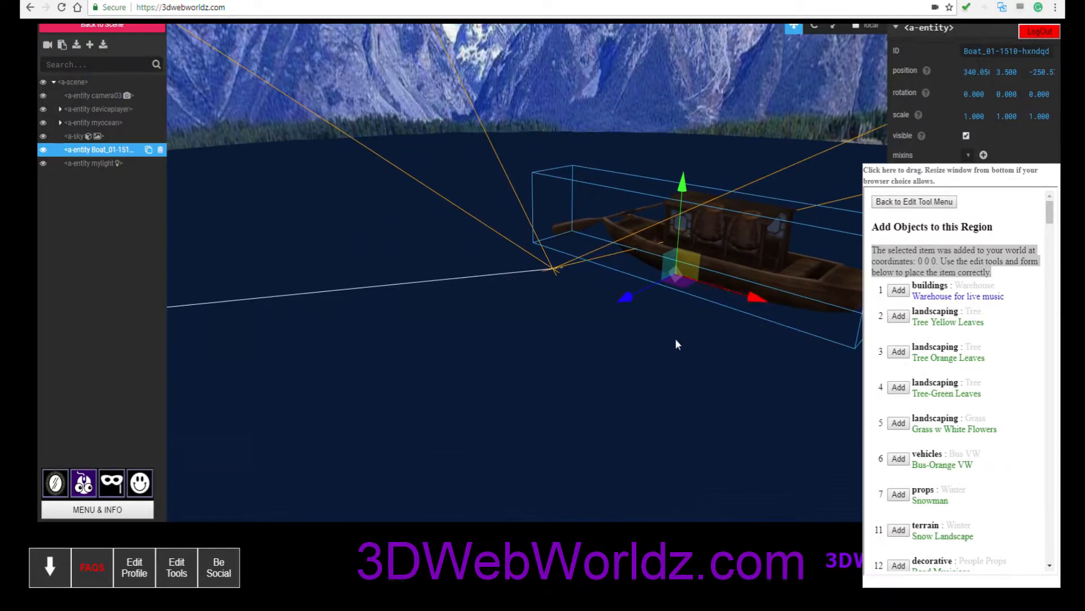
{"action": "left_click_drag", "start_coordinate": [632, 303], "coordinate": [609, 311]}
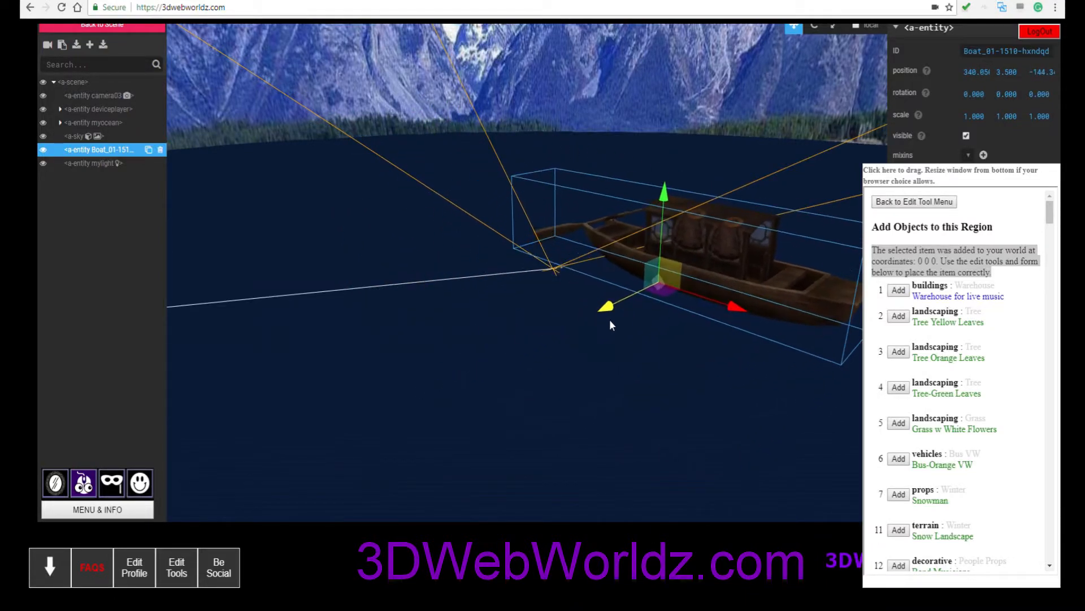
{"action": "left_click_drag", "start_coordinate": [742, 301], "coordinate": [516, 345]}
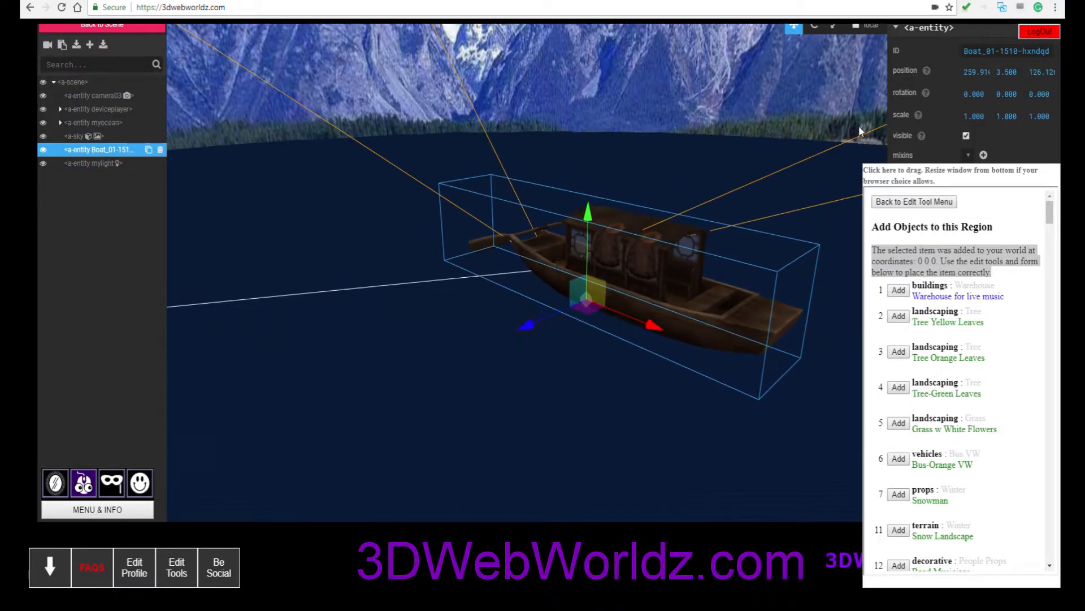
Step: Set the boat's Y rotation to 90 degrees
{"action": "left_click", "coordinate": [1004, 94]}
{"action": "type", "text": "90"}
{"action": "key", "text": "Return"}
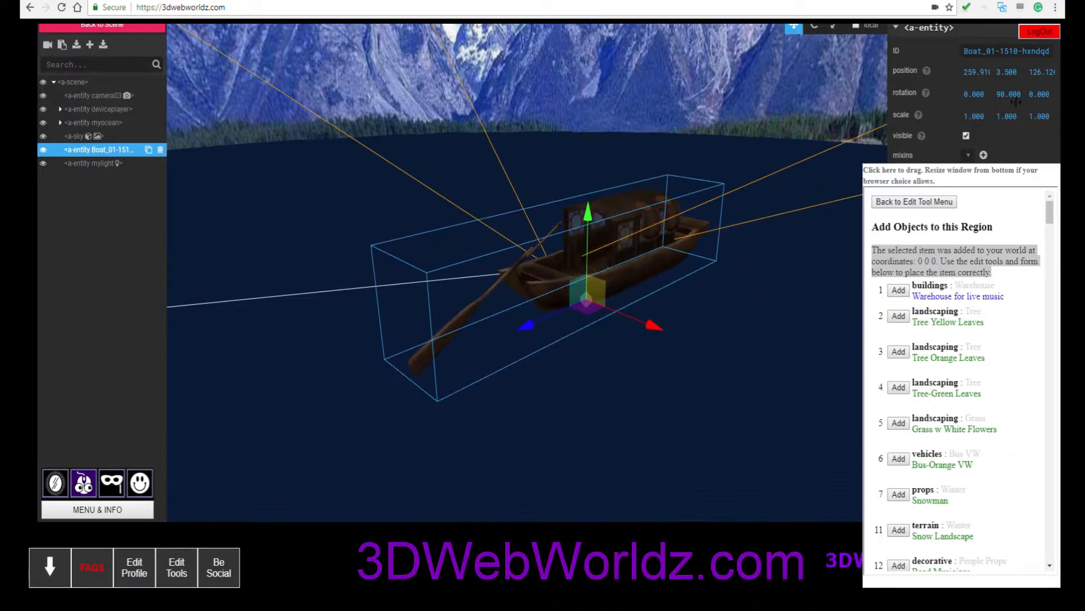
Step: Set the boat's scale to 0.04 on all three axes and raise it to about Y 190
{"action": "left_click", "coordinate": [986, 120]}
{"action": "type", "text": ".04"}
{"action": "left_click", "coordinate": [1009, 117]}
{"action": "type", "text": ".04"}
{"action": "left_click", "coordinate": [1047, 119]}
{"action": "type", "text": ".04"}
{"action": "key", "text": "Return"}
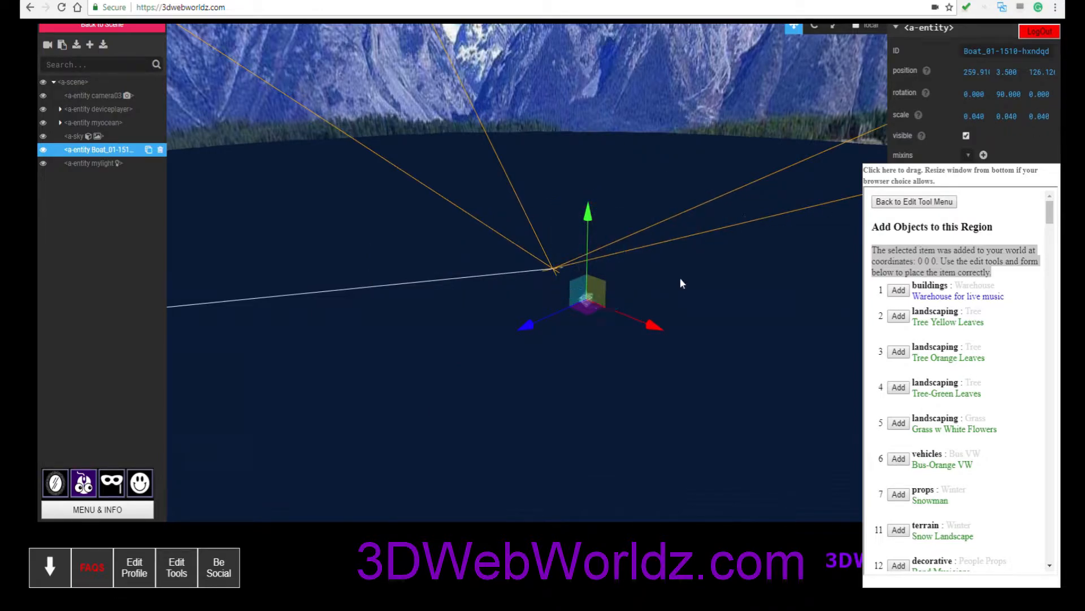
{"action": "left_click_drag", "start_coordinate": [595, 219], "coordinate": [595, 154]}
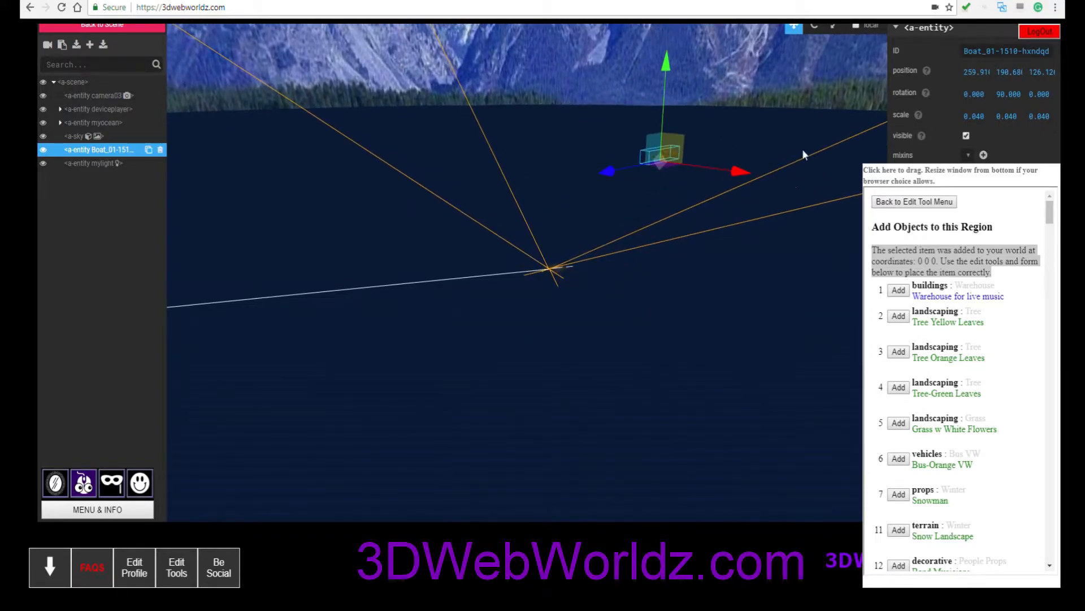
Step: Set the boat's scale to 0.4 on the X, Y and Z axes
{"action": "left_click", "coordinate": [979, 122]}
{"action": "type", "text": ".4"}
{"action": "left_click", "coordinate": [1017, 121]}
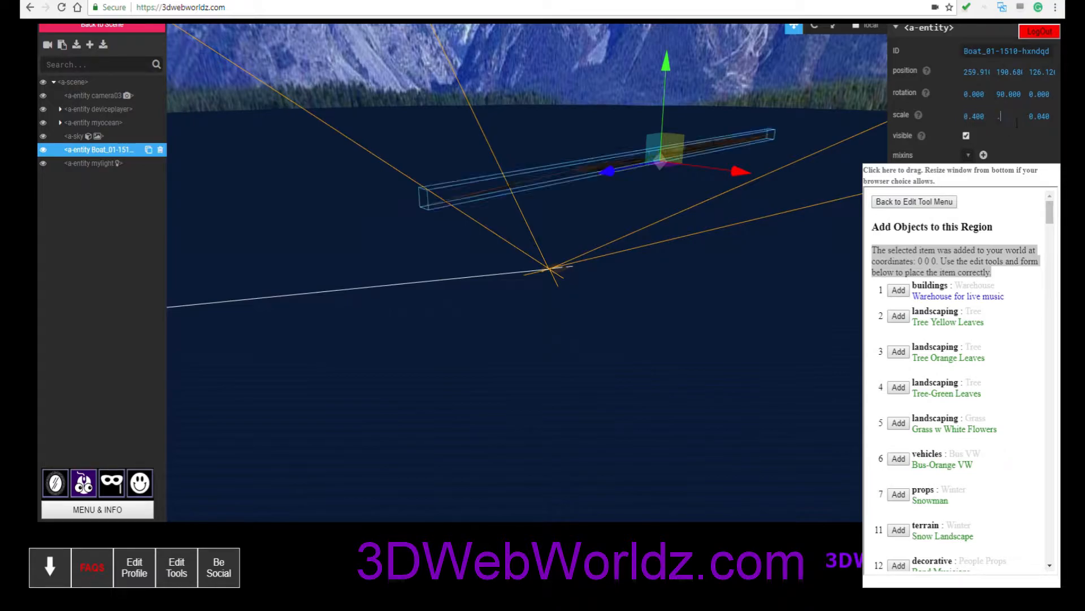
{"action": "left_click", "coordinate": [1048, 120]}
{"action": "type", "text": ".4"}
{"action": "left_click", "coordinate": [754, 252]}
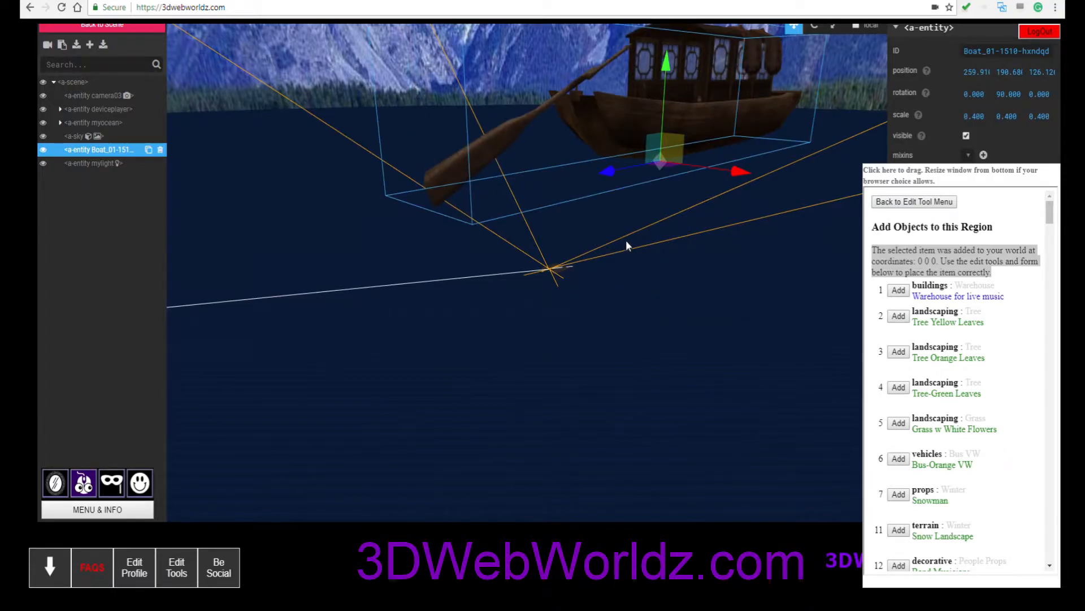
Step: Lower the boat to the water at a height of about Y -25.3
{"action": "scroll", "coordinate": [624, 250], "scroll_direction": "down", "scroll_amount": 4}
{"action": "left_click_drag", "start_coordinate": [622, 122], "coordinate": [622, 260]}
{"action": "scroll", "coordinate": [616, 367], "scroll_direction": "up", "scroll_amount": 3}
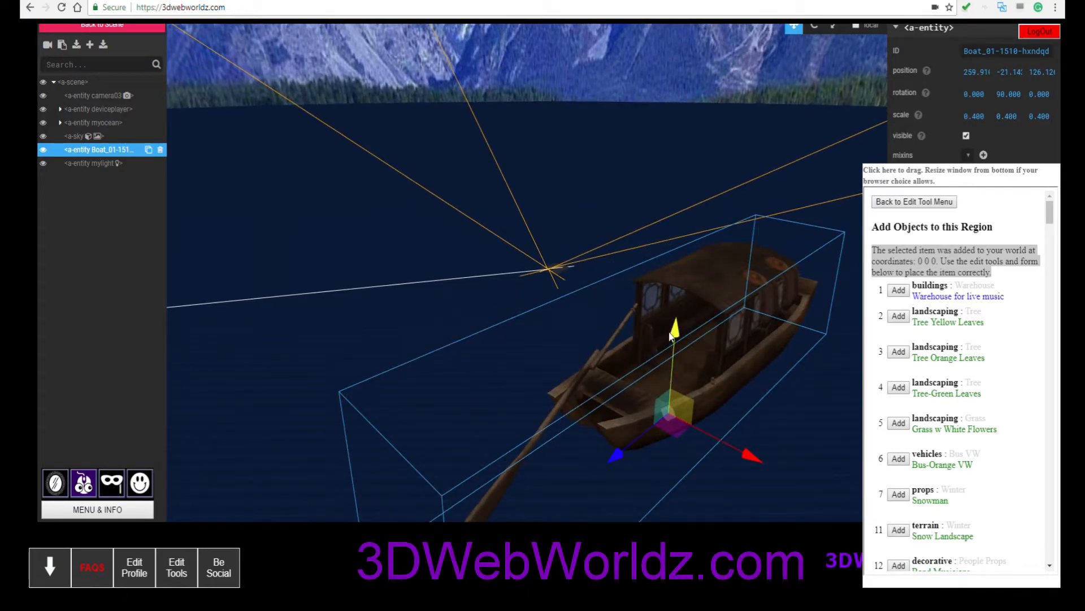
{"action": "left_click_drag", "start_coordinate": [675, 336], "coordinate": [676, 339]}
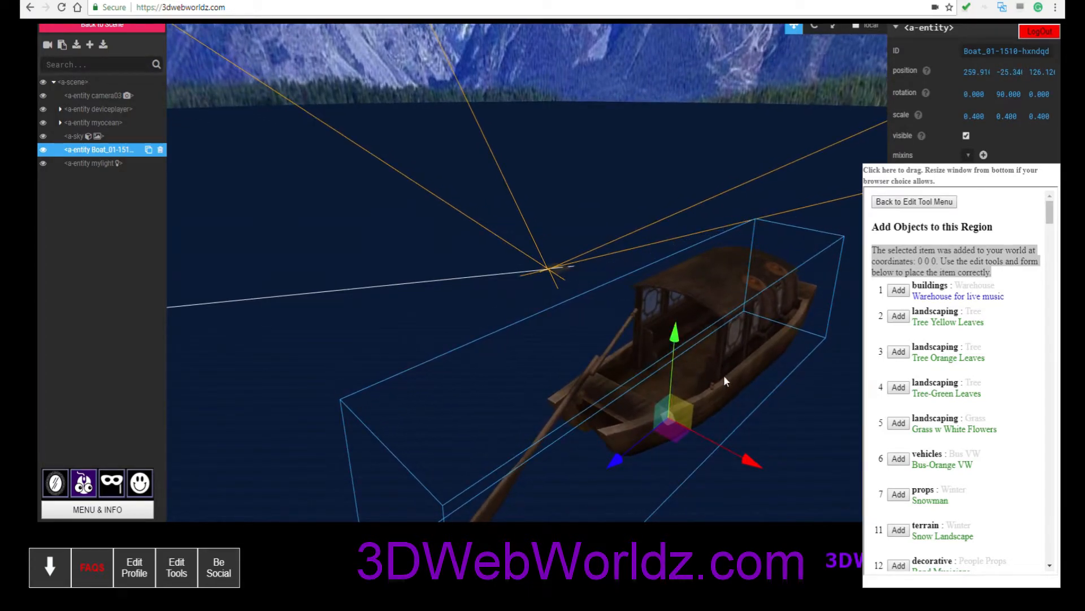
{"action": "scroll", "coordinate": [758, 381], "scroll_direction": "down", "scroll_amount": 3}
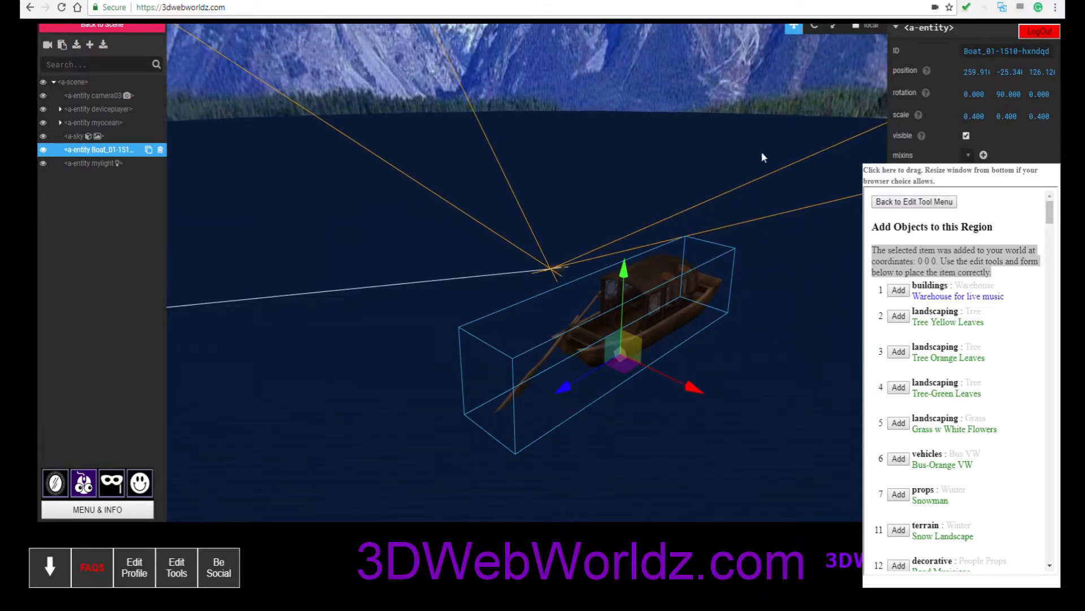
Step: Set the boat's Y rotation to 0 degrees
{"action": "left_click", "coordinate": [1012, 96]}
{"action": "type", "text": "0"}
{"action": "key", "text": "Return"}
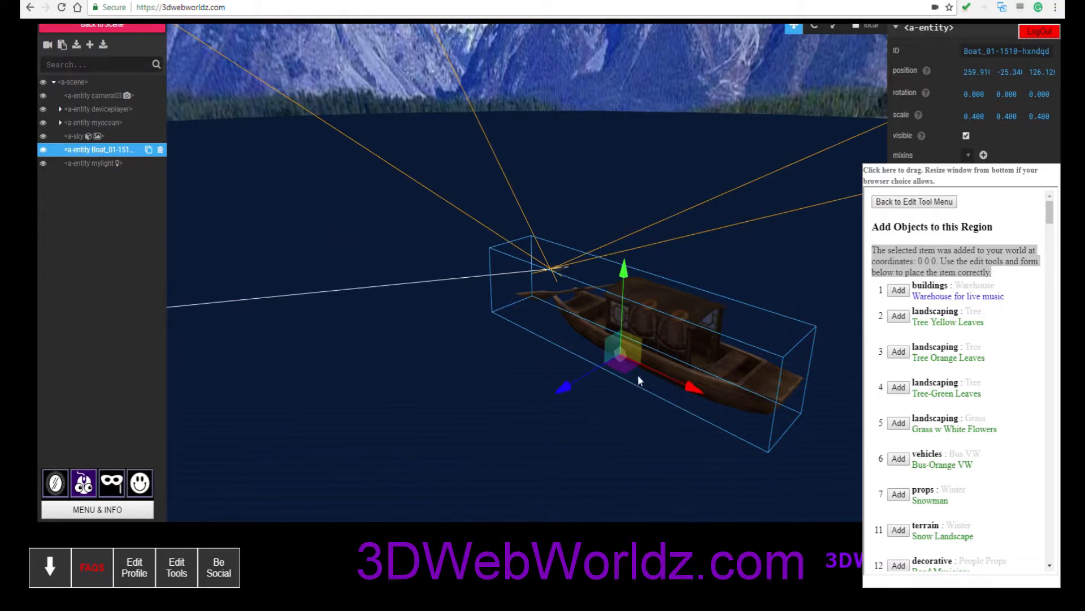
Step: Return to the editing tools and open the edit form for the Boat 01 mesh in this region
{"action": "left_click", "coordinate": [911, 203]}
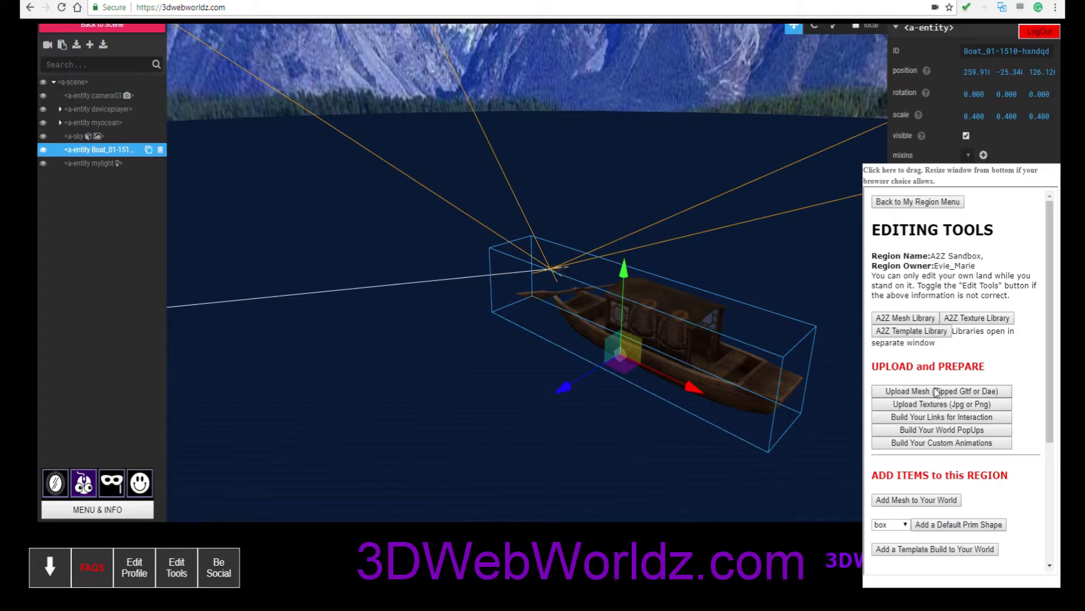
{"action": "scroll", "coordinate": [932, 399], "scroll_direction": "down", "scroll_amount": 3}
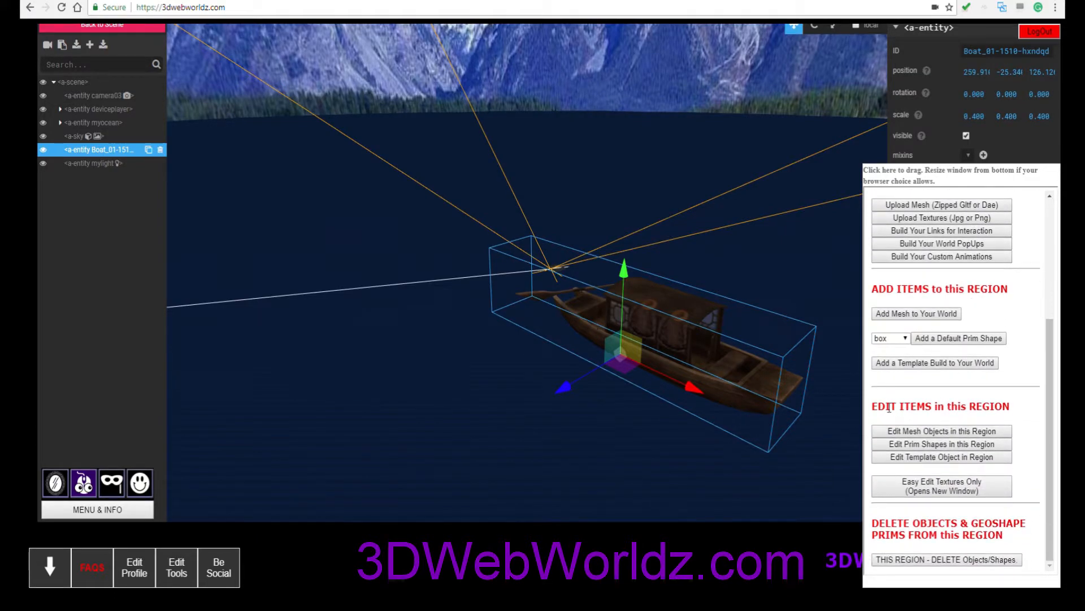
{"action": "left_click_drag", "start_coordinate": [873, 409], "coordinate": [1015, 413]}
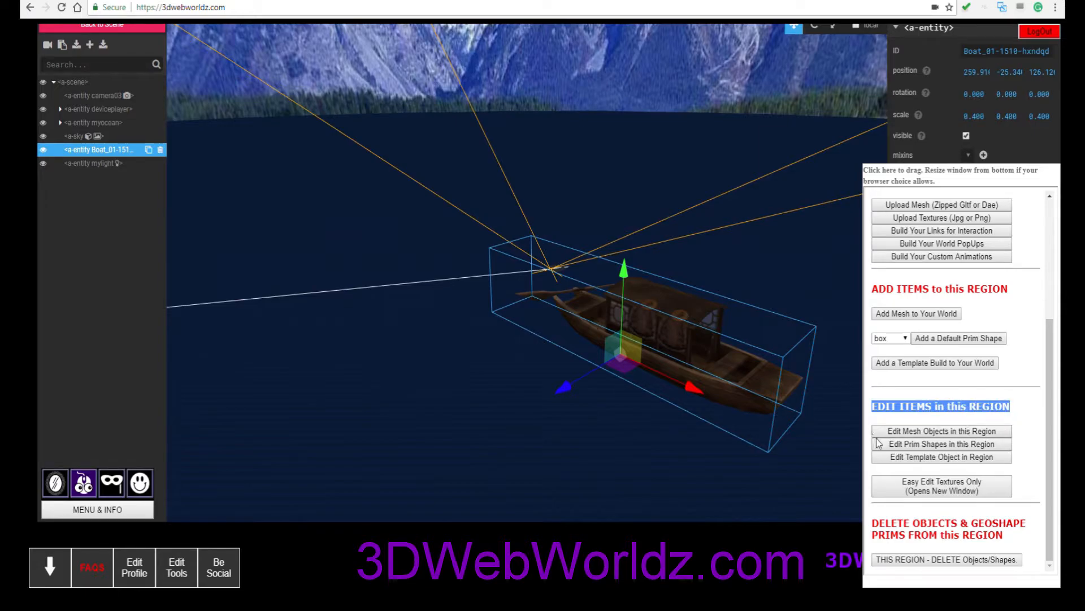
{"action": "left_click", "coordinate": [929, 431]}
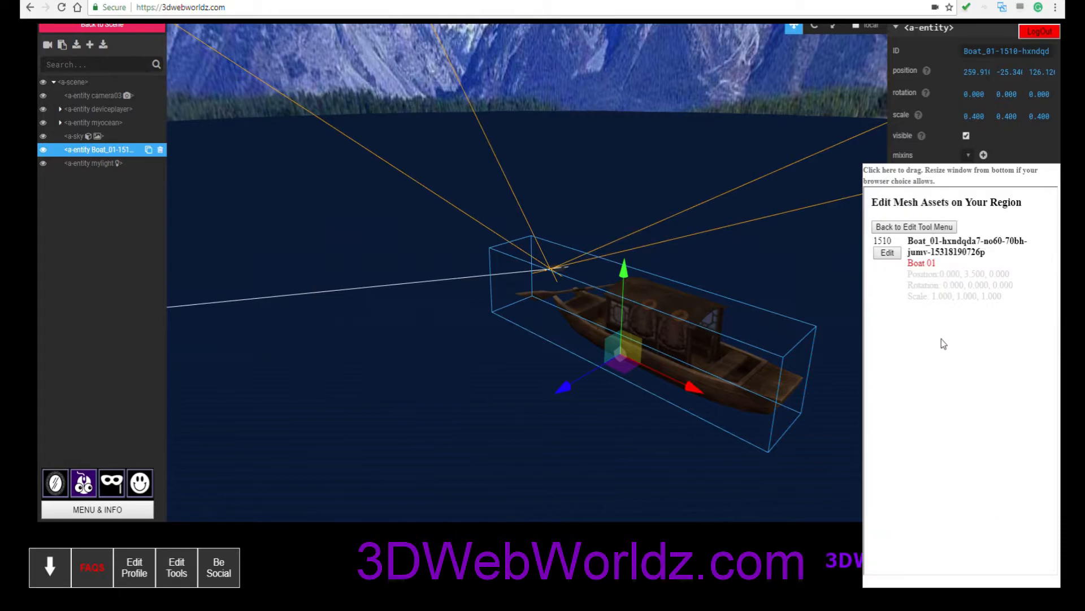
{"action": "left_click", "coordinate": [888, 253]}
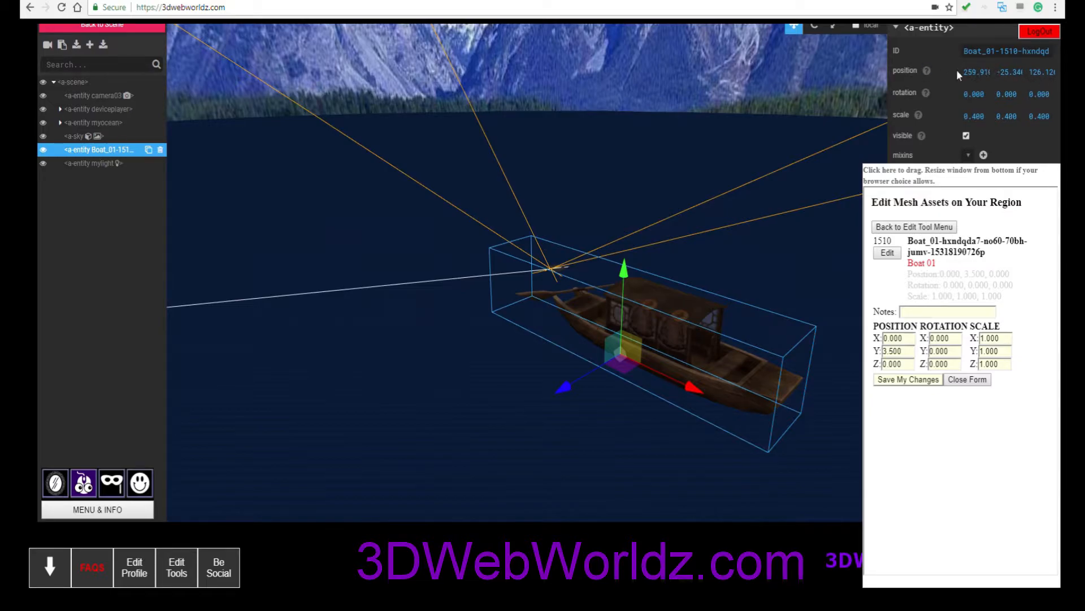
Step: Round the boat's position in the inspector to X 250, Y -25, Z 126
{"action": "left_click", "coordinate": [976, 72]}
{"action": "type", "text": "250"}
{"action": "key", "text": "Tab"}
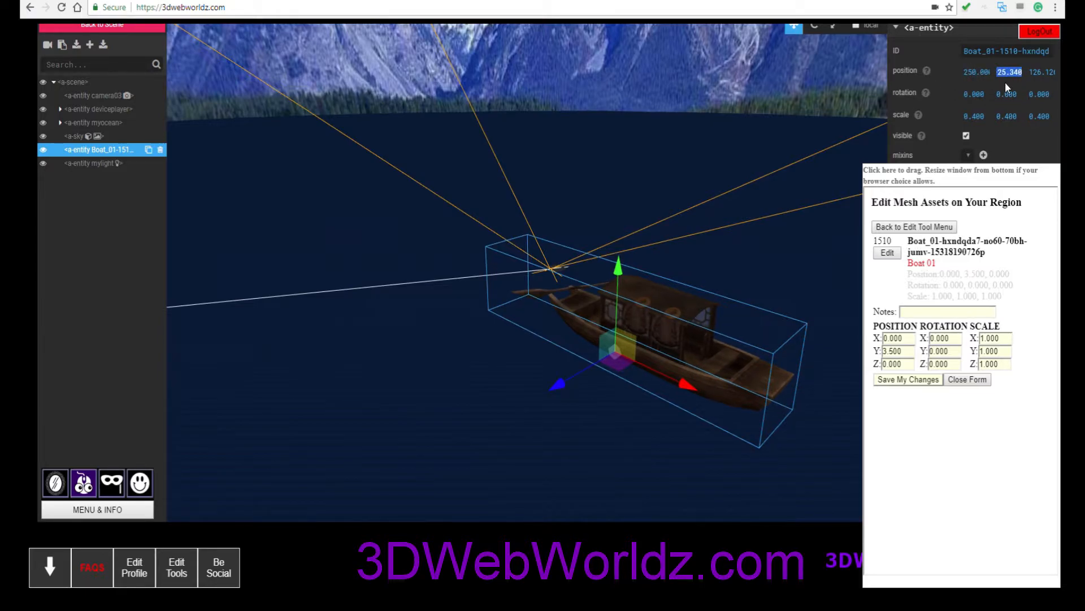
{"action": "left_click_drag", "start_coordinate": [1044, 81], "coordinate": [1046, 74]}
Step: Enter position X 250, Y -25, Z 126 in the Boat 01 edit form
{"action": "double_click", "coordinate": [896, 338]}
{"action": "type", "text": "250"}
{"action": "double_click", "coordinate": [895, 351]}
{"action": "type", "text": "-25"}
{"action": "double_click", "coordinate": [892, 364]}
{"action": "type", "text": "126"}
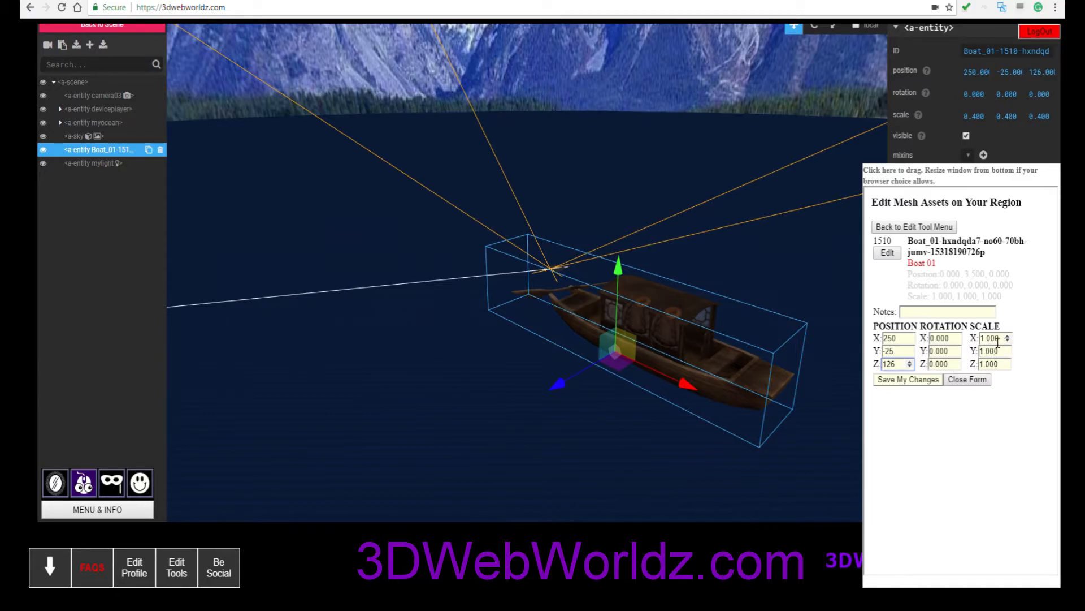
Step: Set the scale in the Boat 01 form to .4 on all axes and enter "My Boat" as its notes
{"action": "left_click_drag", "start_coordinate": [1000, 340], "coordinate": [979, 344]}
{"action": "type", "text": "4"}
{"action": "left_click_drag", "start_coordinate": [1000, 351], "coordinate": [980, 365]}
{"action": "type", "text": "4"}
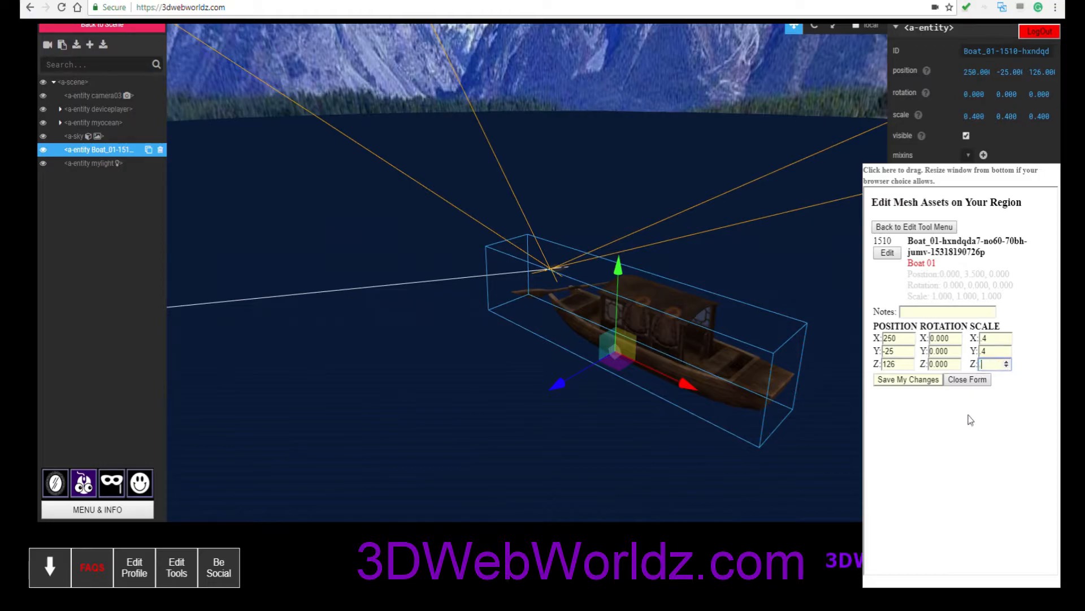
{"action": "type", "text": "4"}
{"action": "left_click", "coordinate": [926, 312]}
{"action": "type", "text": "My Boat"}
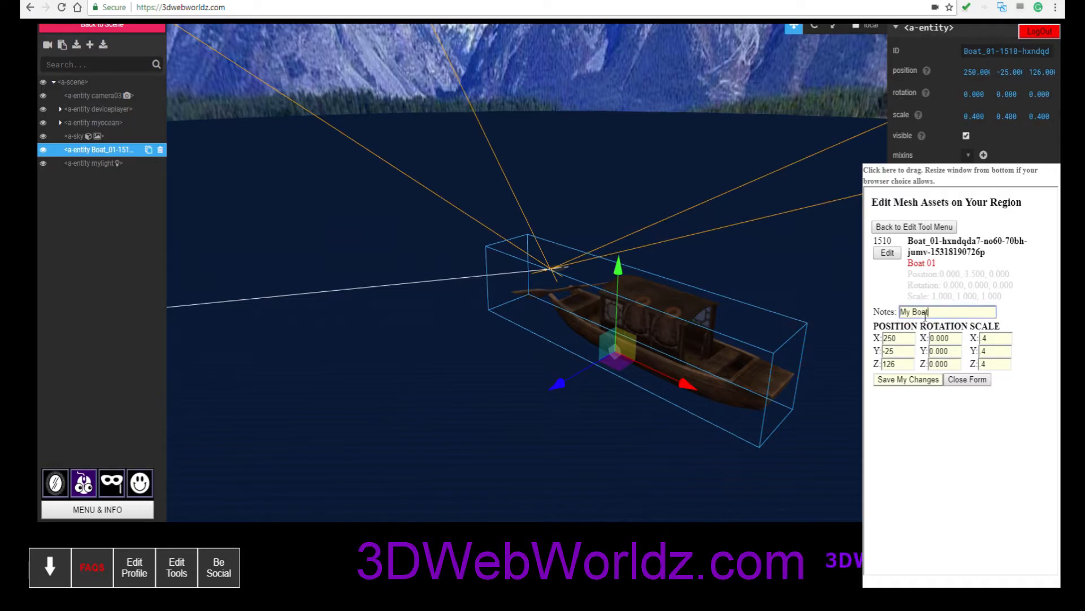
Step: Save the Boat 01 form changes and reload the 3D scene
{"action": "left_click", "coordinate": [919, 431]}
{"action": "left_click", "coordinate": [908, 380]}
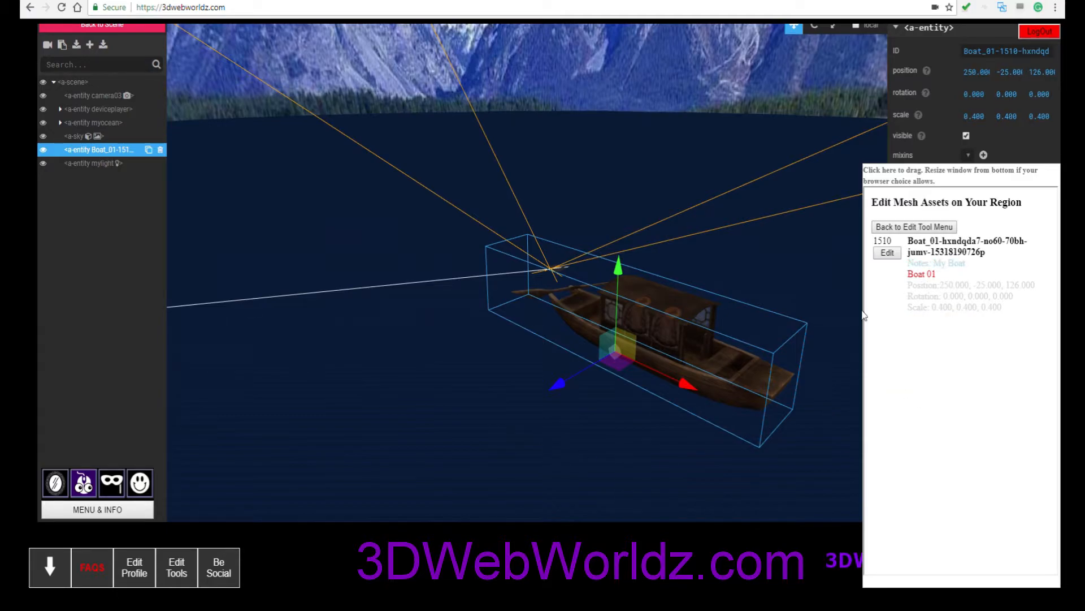
{"action": "left_click", "coordinate": [106, 507]}
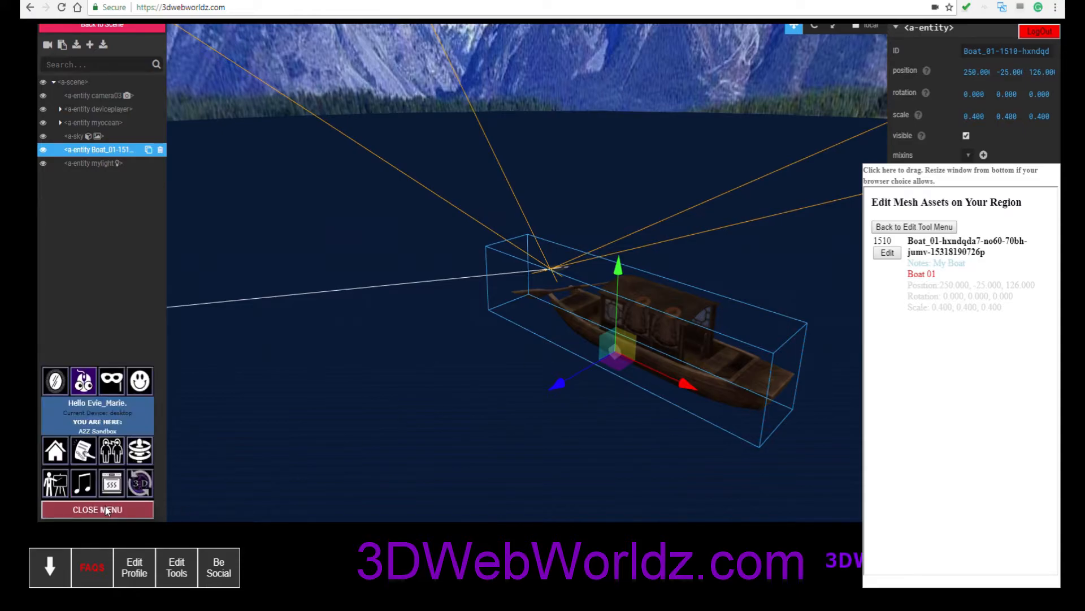
{"action": "left_click", "coordinate": [135, 483]}
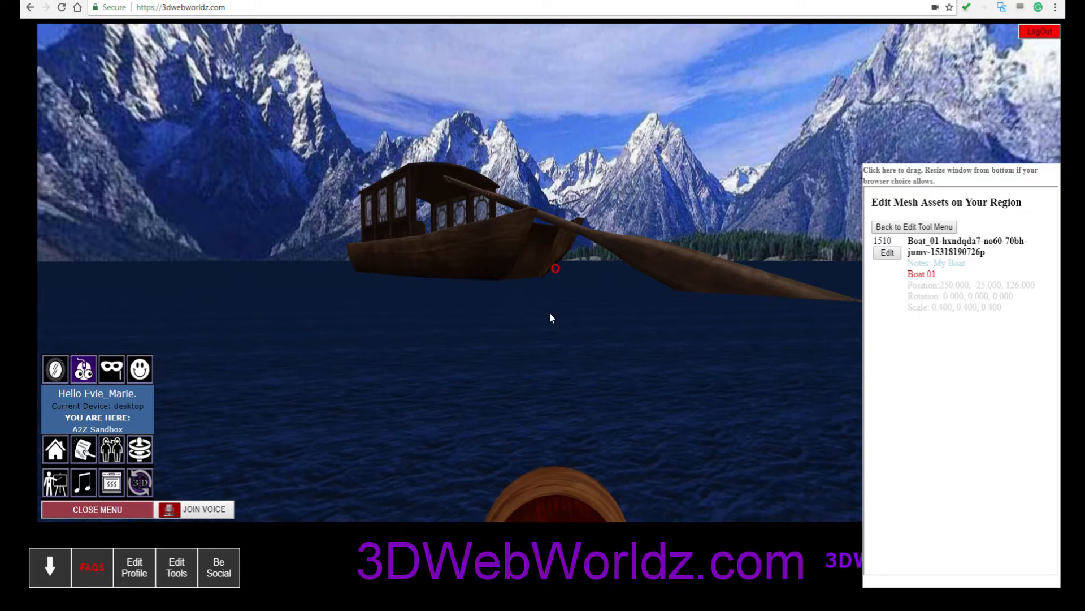
Step: Browse the GLTF terrain meshes in the A2Z Mesh Library, preview Sand Dune, and note its EasyID 85
{"action": "left_click", "coordinate": [911, 228]}
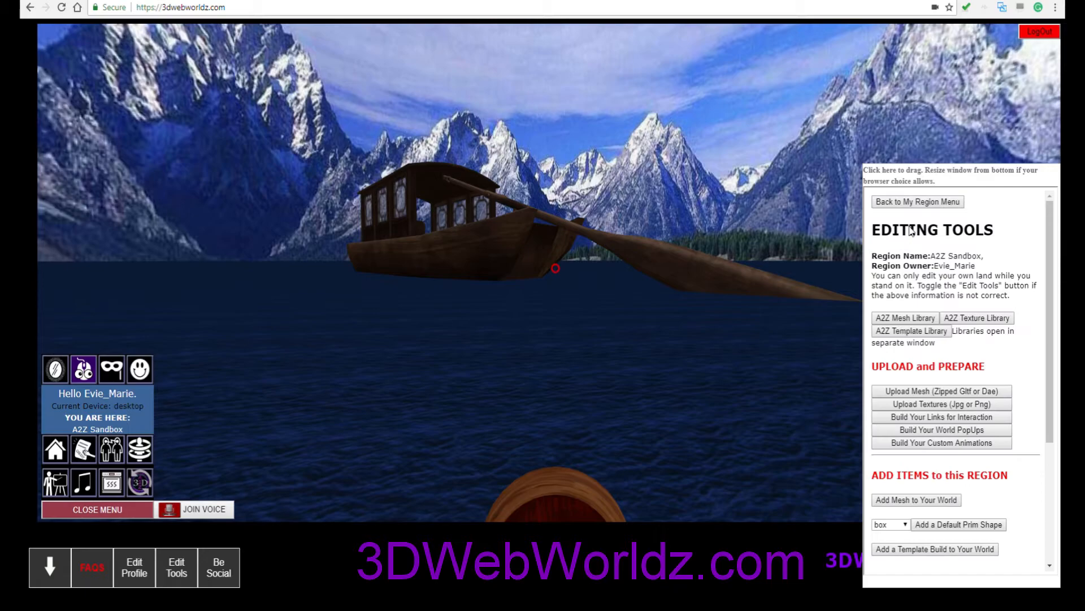
{"action": "left_click", "coordinate": [904, 318]}
{"action": "left_click", "coordinate": [85, 235]}
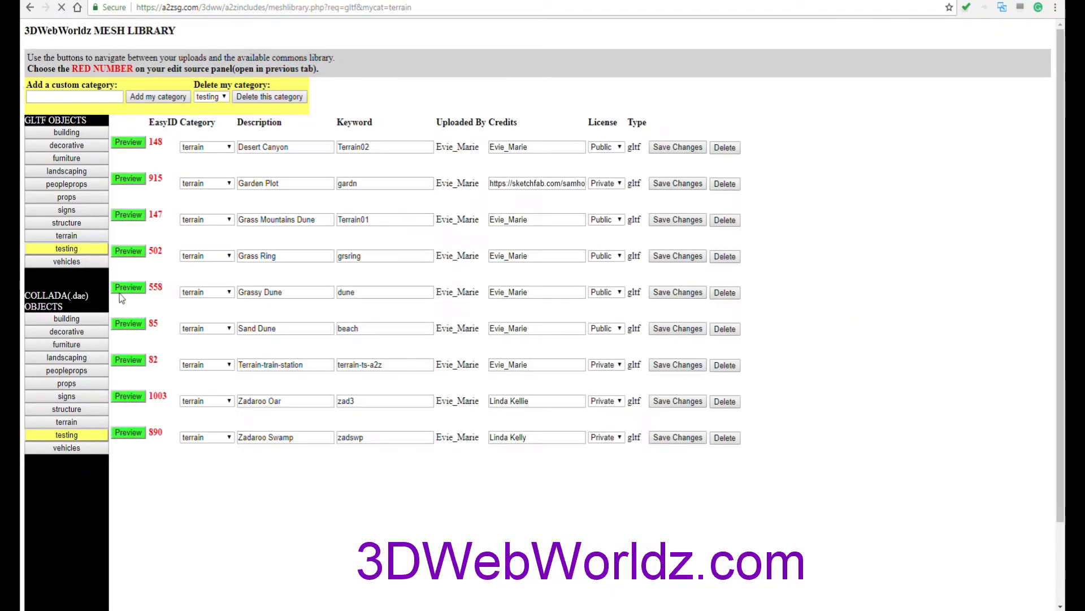
{"action": "left_click", "coordinate": [126, 324]}
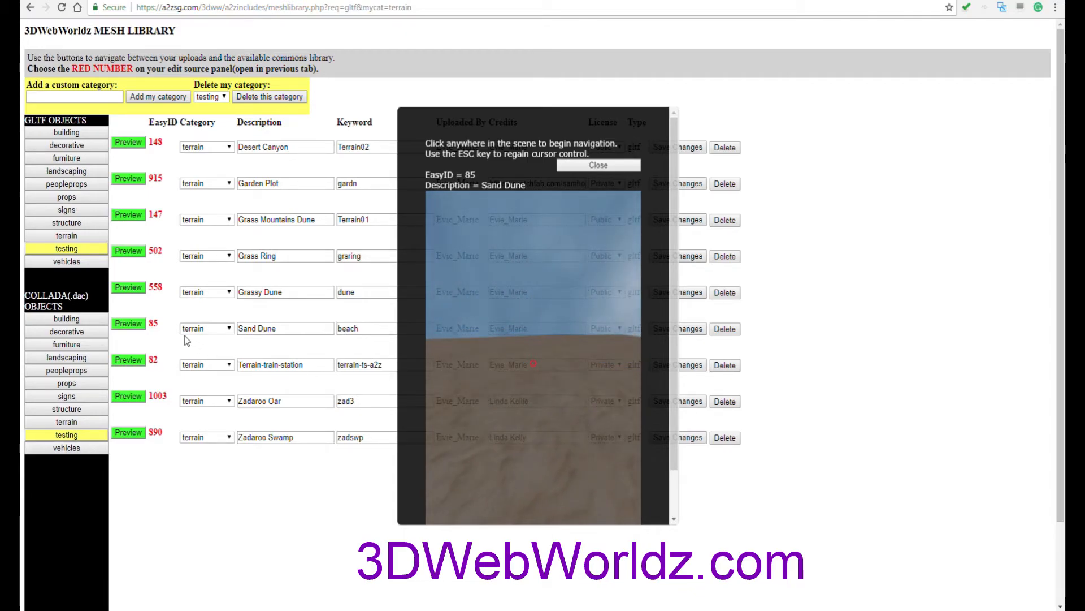
{"action": "double_click", "coordinate": [153, 324]}
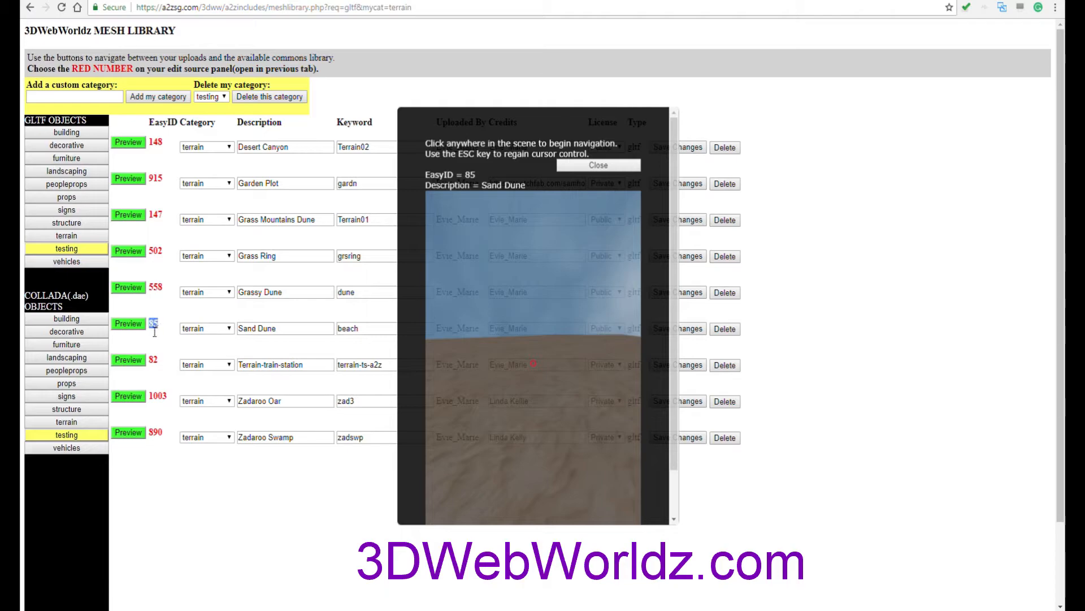
{"action": "left_click", "coordinate": [599, 164]}
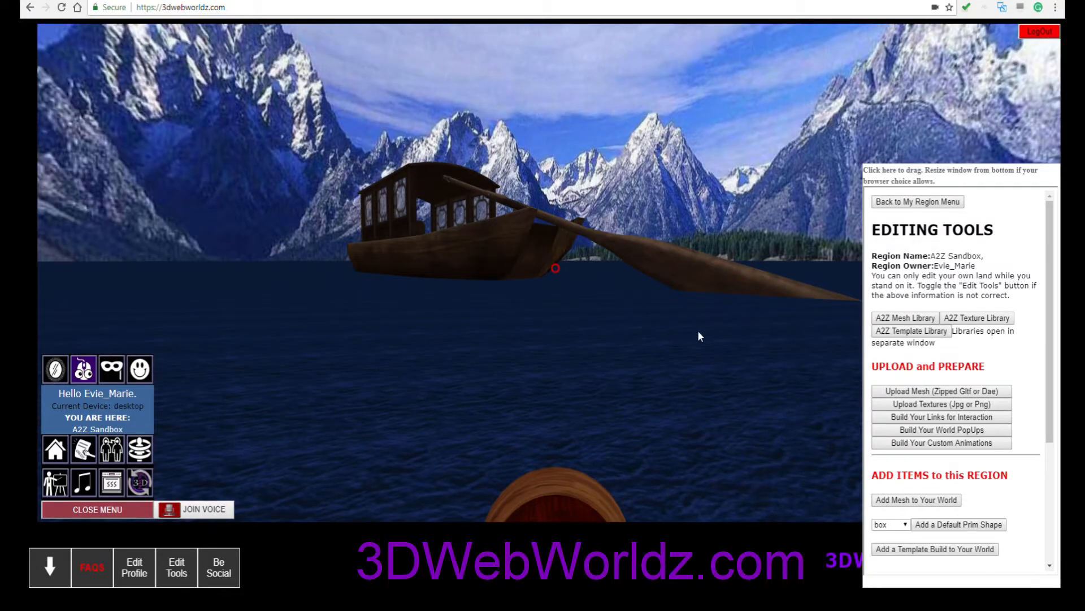
Step: Add the Sand Dune terrain mesh, number 85, to the region
{"action": "left_click", "coordinate": [913, 499]}
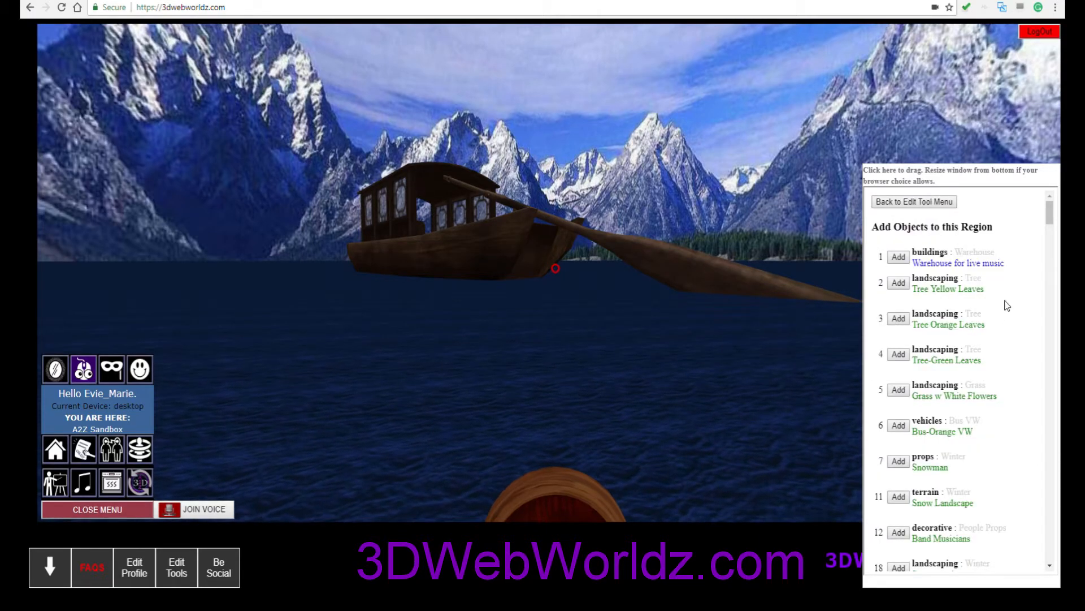
{"action": "left_click_drag", "start_coordinate": [1048, 211], "coordinate": [1049, 249]}
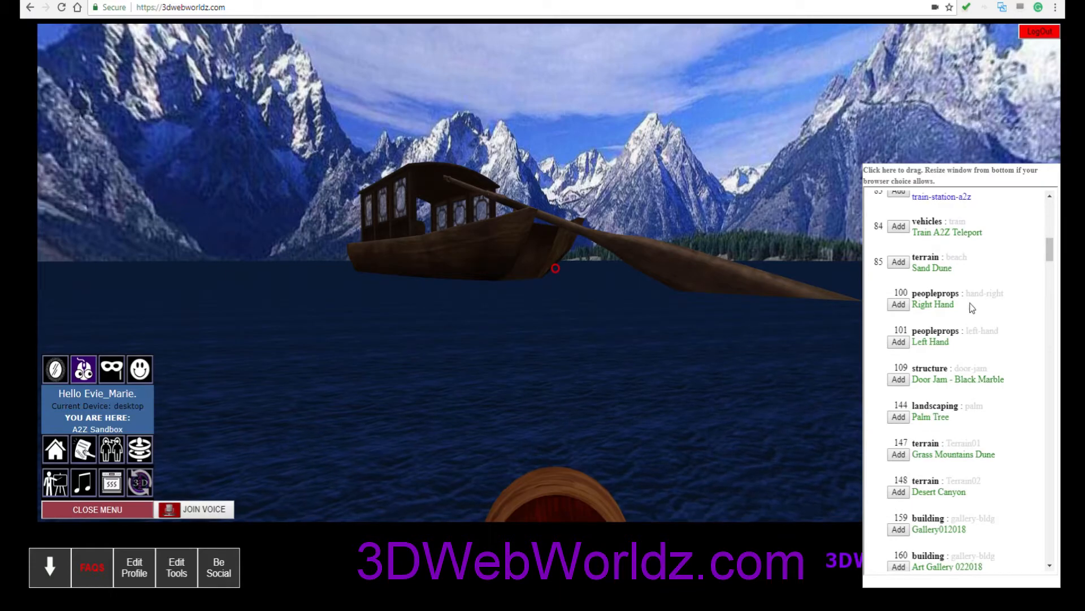
{"action": "left_click", "coordinate": [898, 262]}
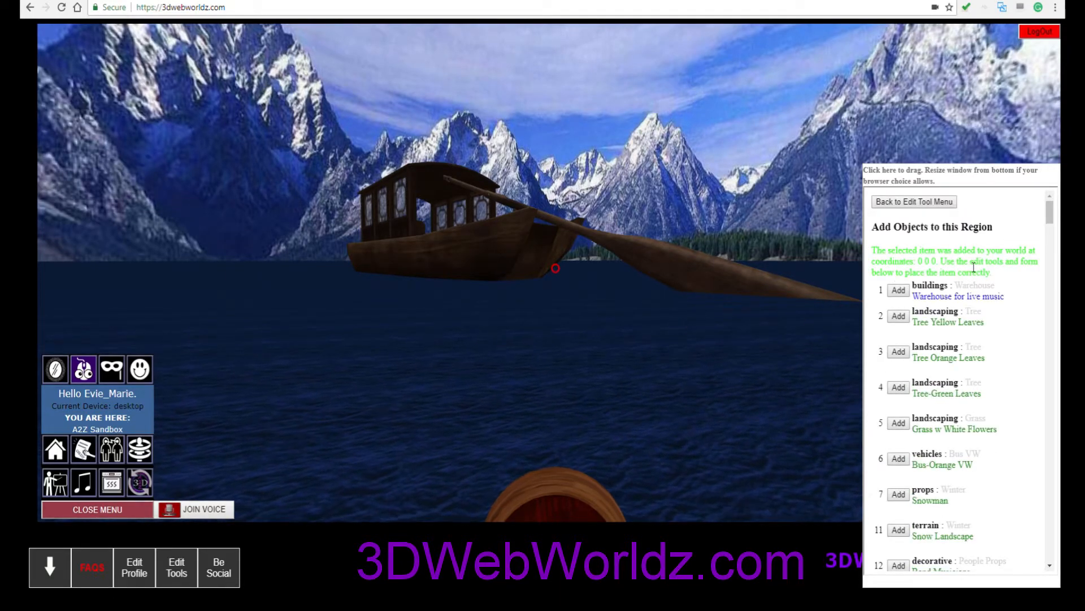
Step: Return to the edit tool menu and reload the 3D scene to load and view the sand dune
{"action": "left_click_drag", "start_coordinate": [999, 276], "coordinate": [873, 257]}
{"action": "left_click", "coordinate": [914, 202]}
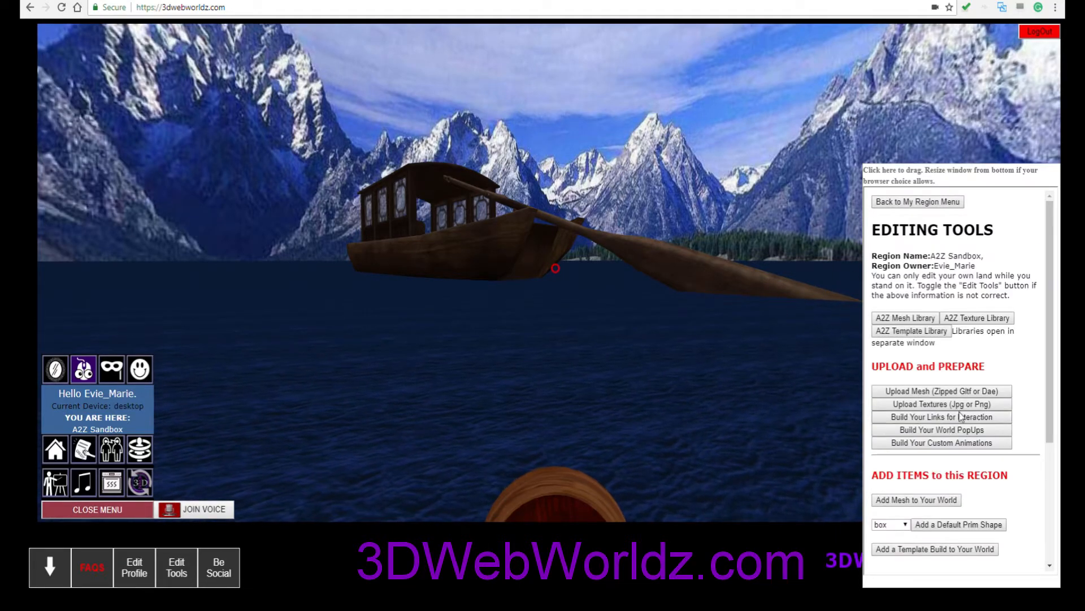
{"action": "left_click", "coordinate": [131, 491]}
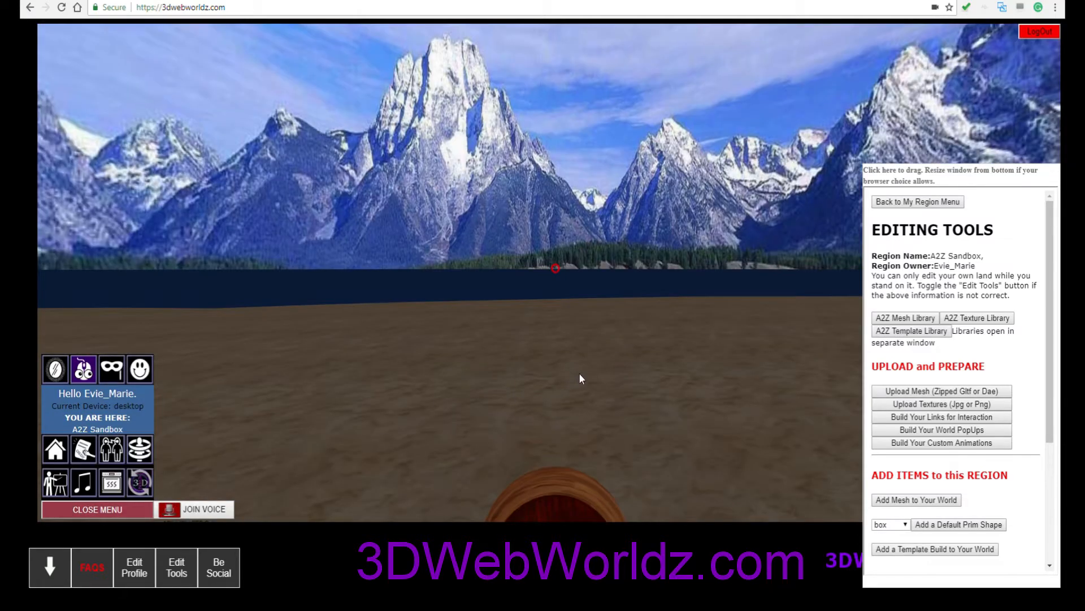
{"action": "left_click", "coordinate": [579, 373]}
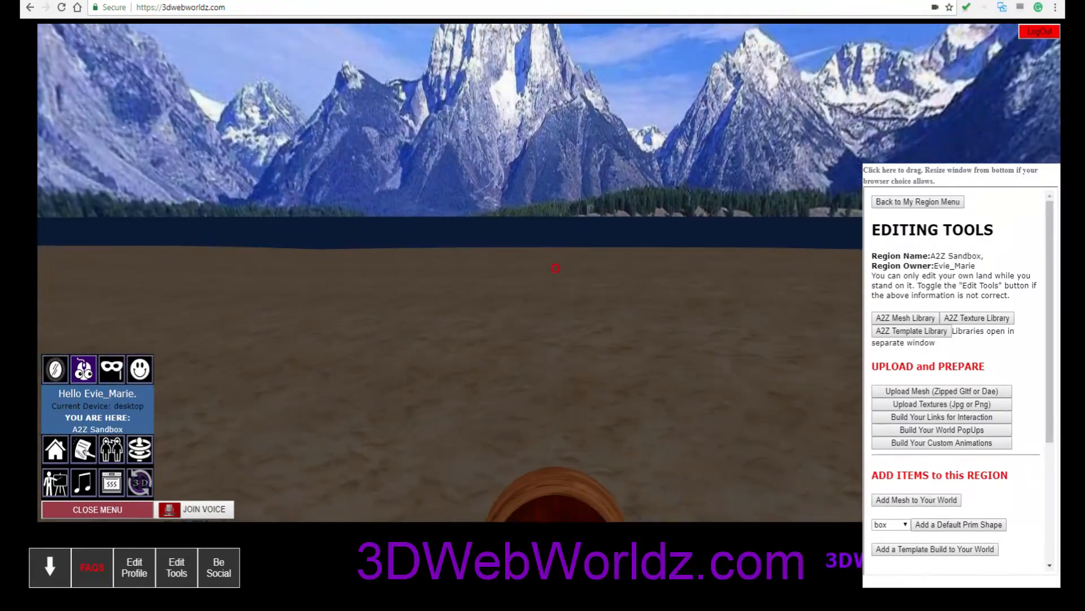